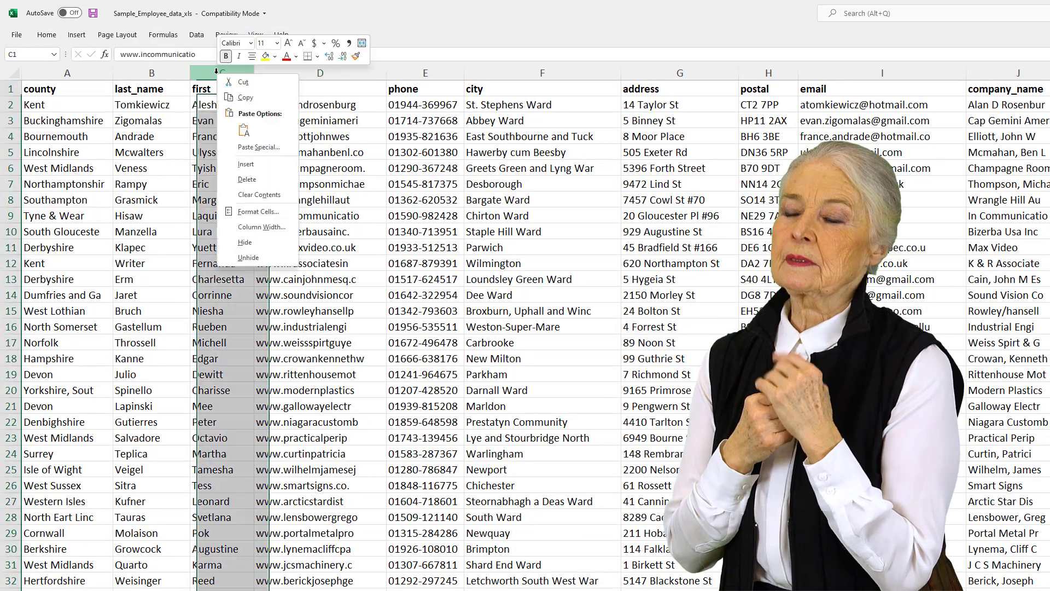
Step: Move the first_name column into column A
click(242, 82)
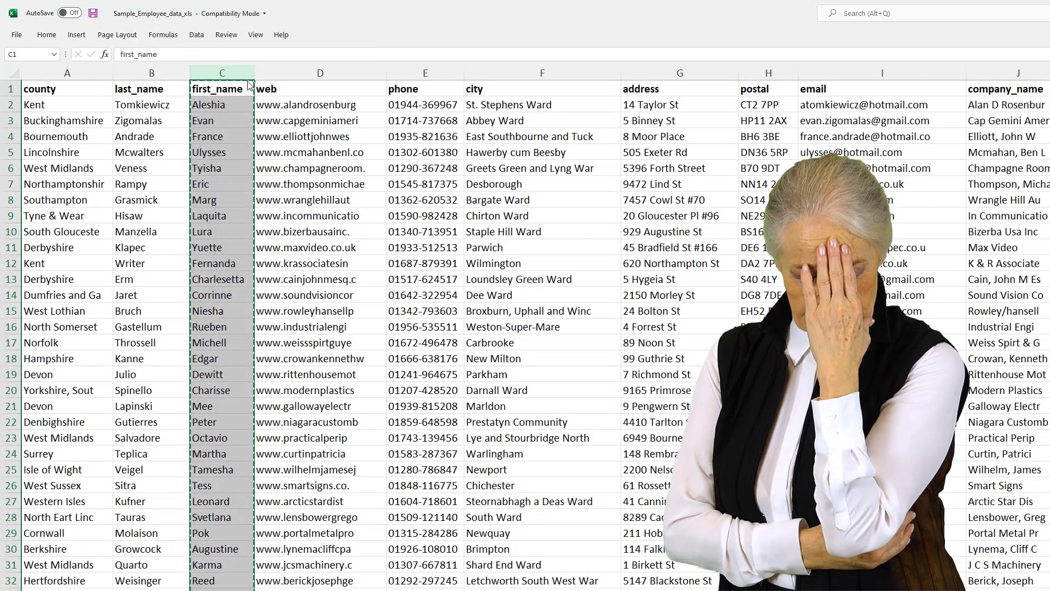
right_click(34, 72)
click(81, 168)
Step: Move the last_name column into column B, shifting county to column C
click(219, 77)
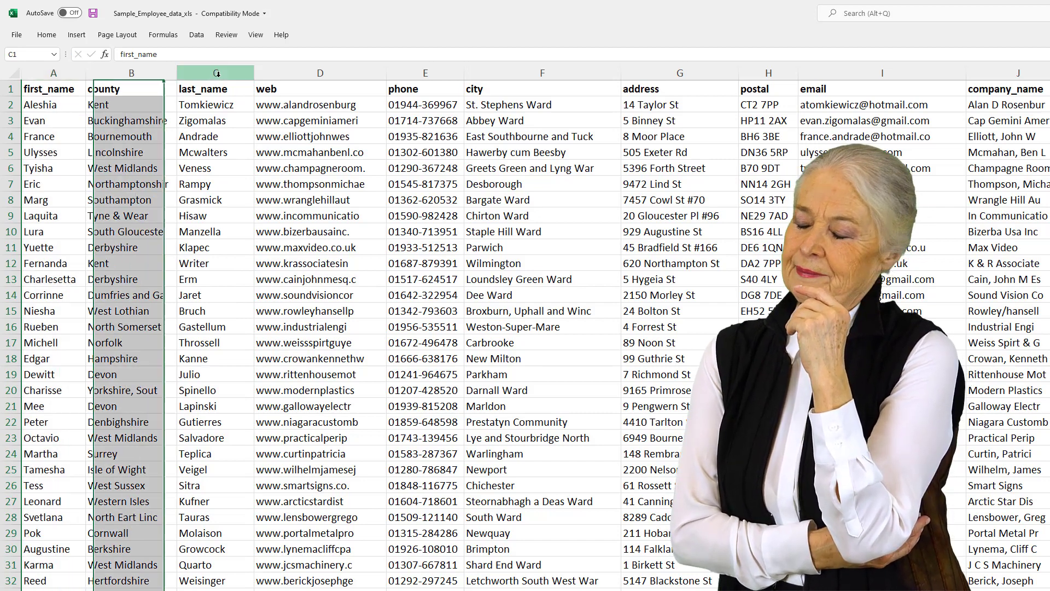
right_click(219, 78)
click(244, 85)
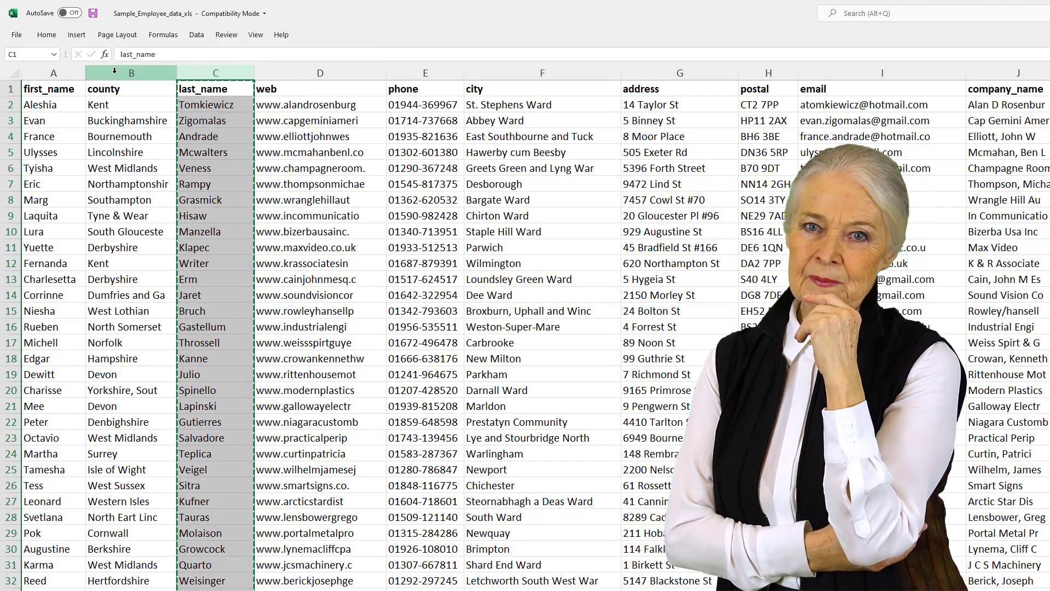
right_click(114, 70)
click(153, 168)
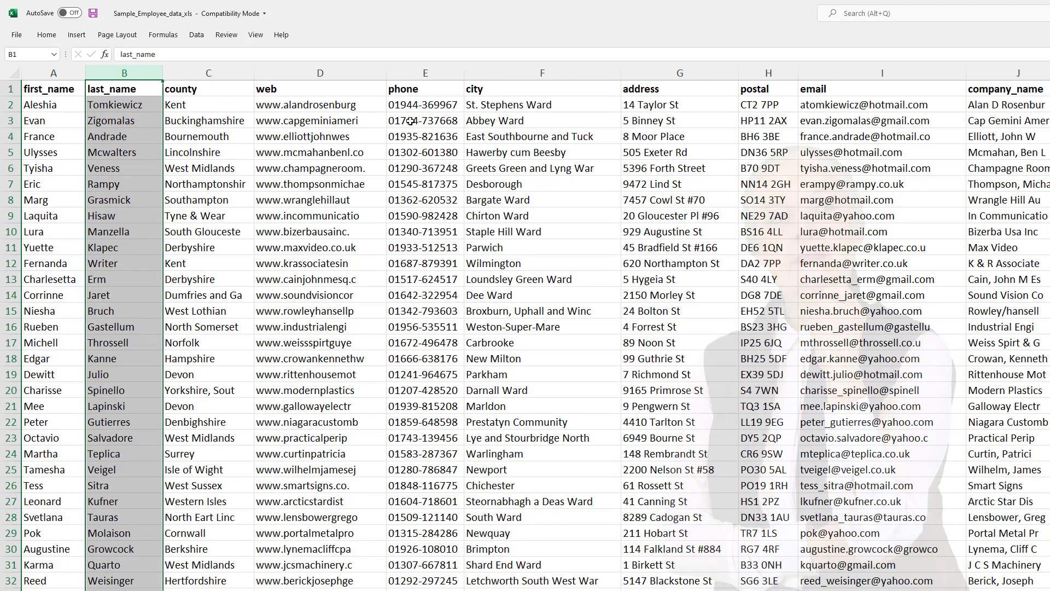
click(356, 137)
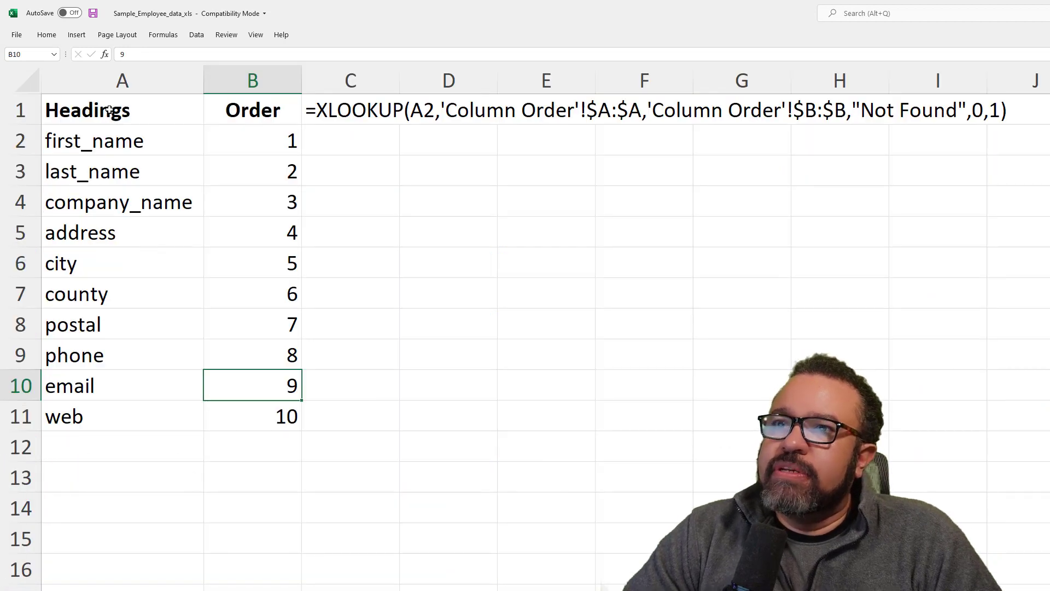
click(109, 110)
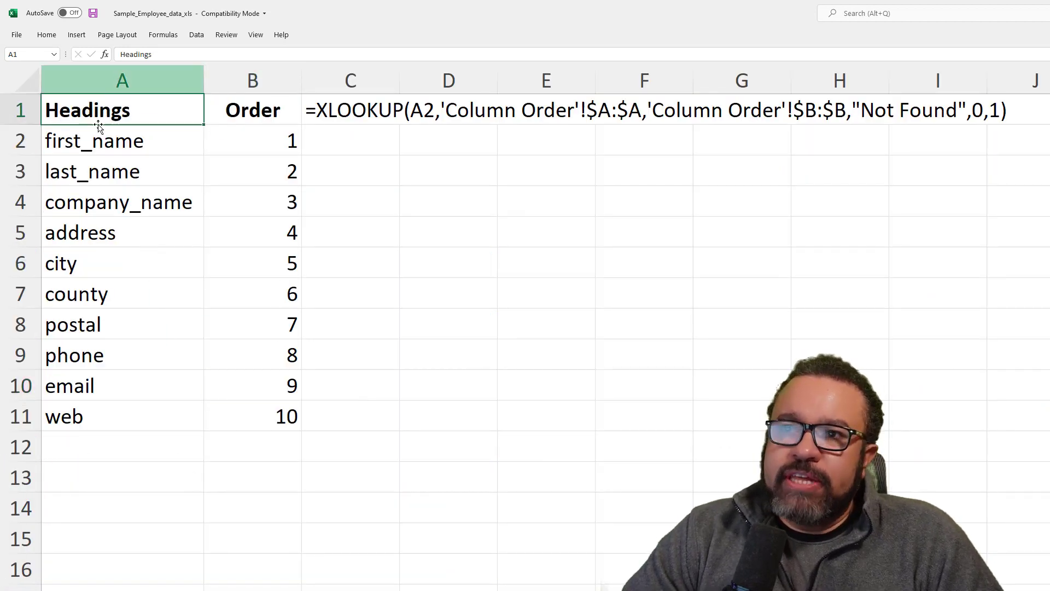
drag(94, 141, 101, 418)
click(263, 113)
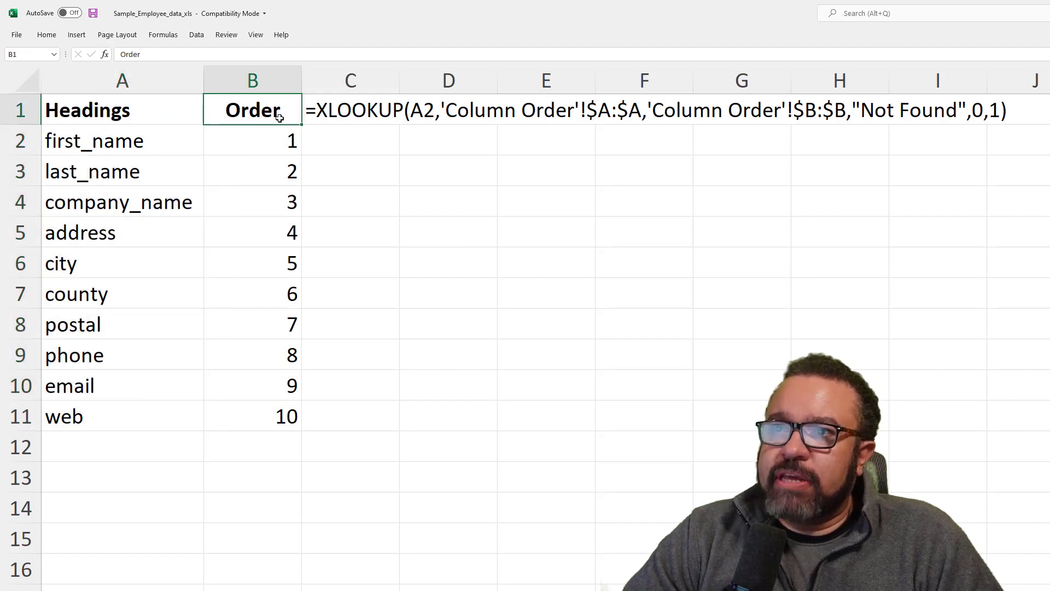
drag(261, 141, 271, 427)
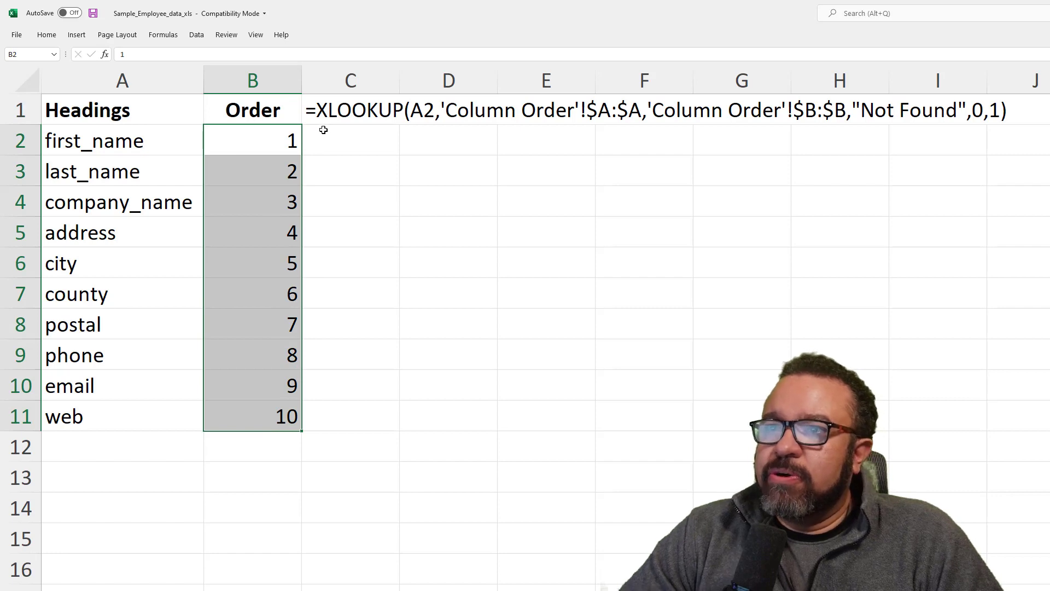
click(358, 112)
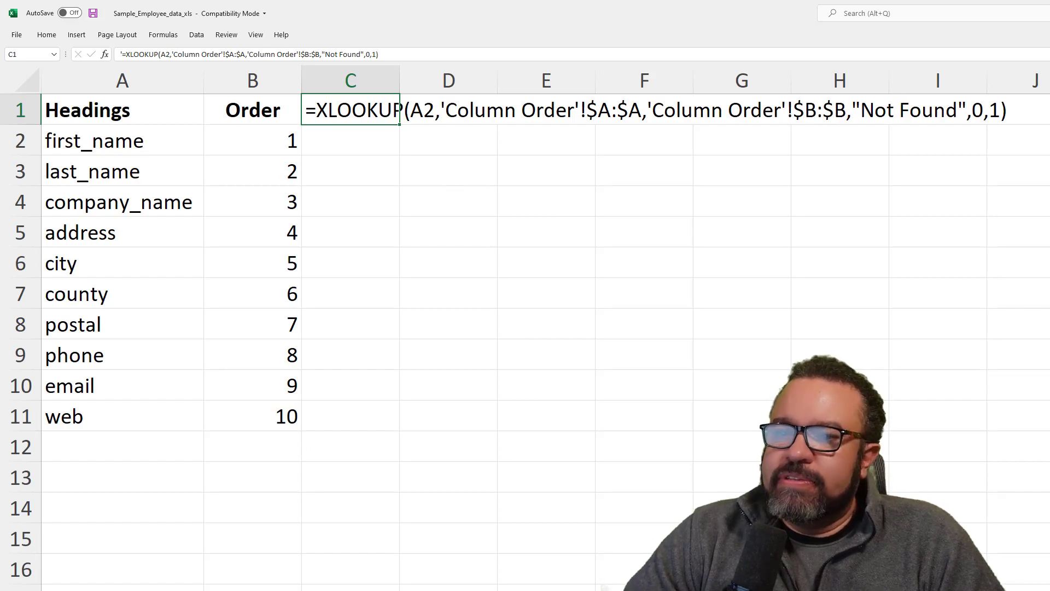
Step: Insert an empty row above the employee data headings, then return to the Column Order sheet
key(ctrl+Page_Up)
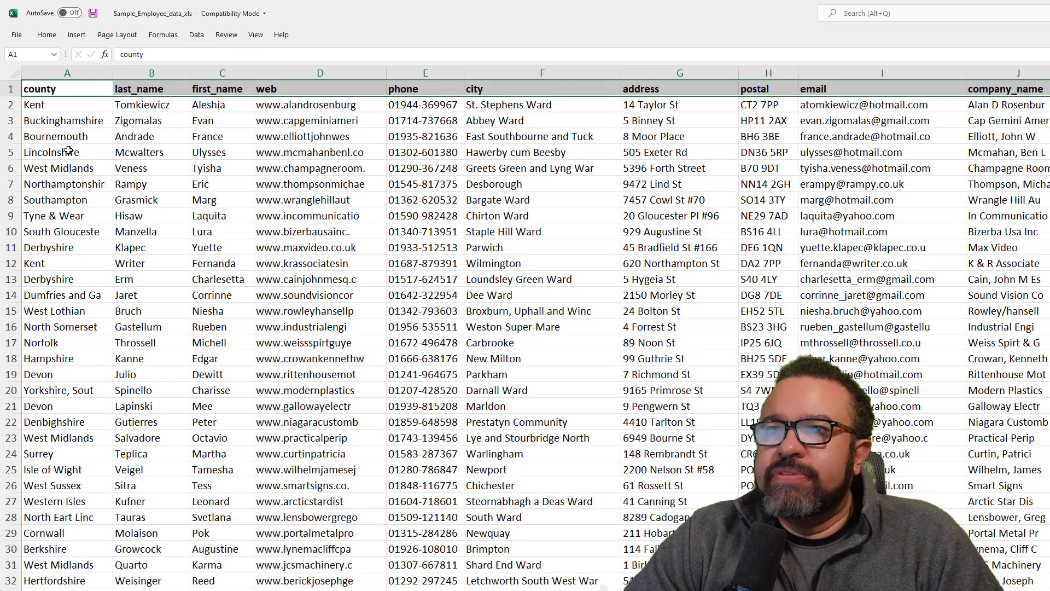
right_click(10, 88)
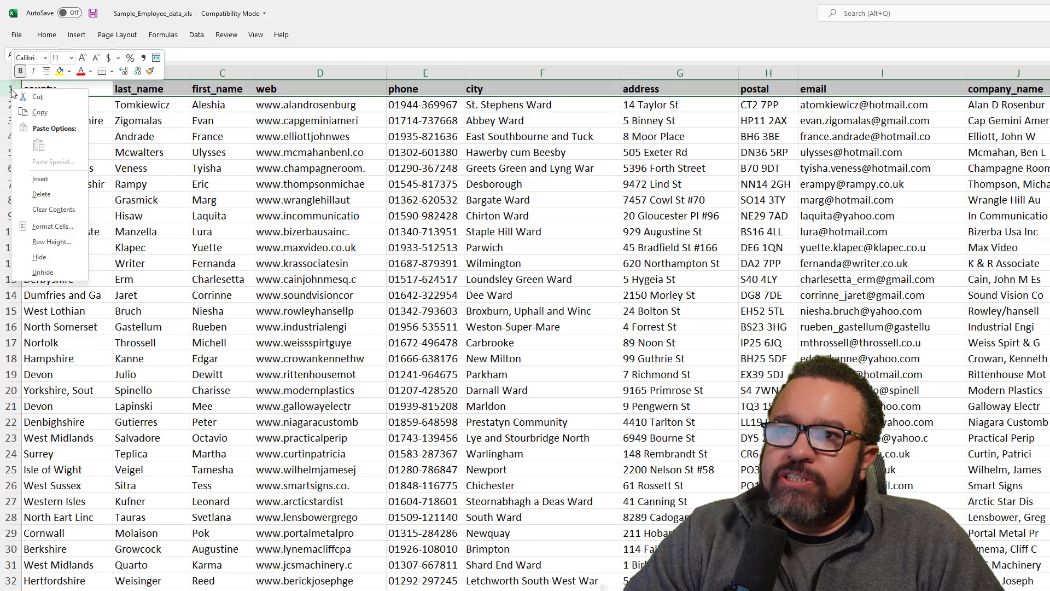
click(54, 184)
click(99, 103)
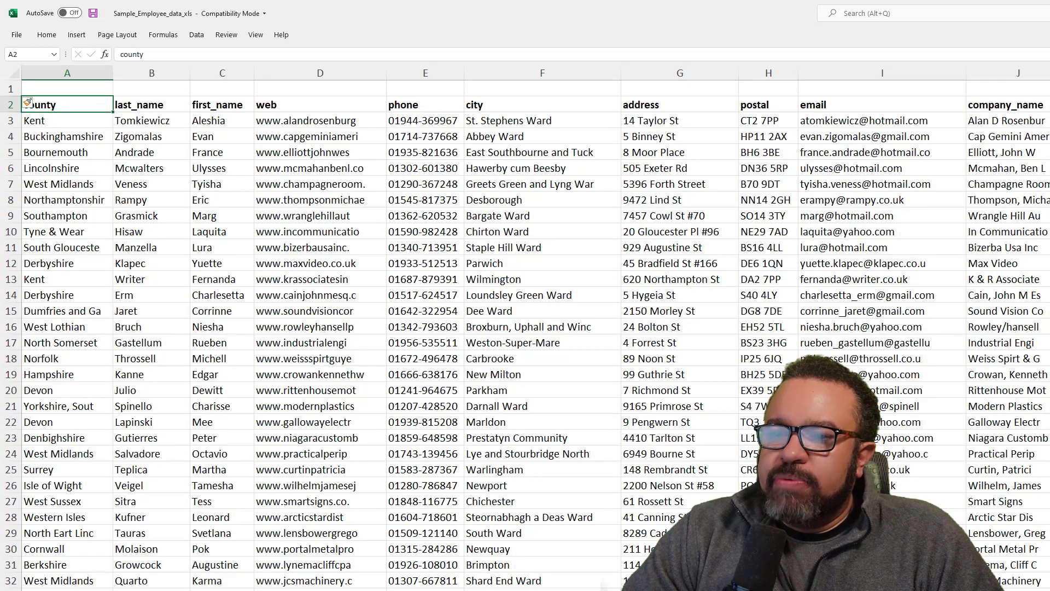
key(ctrl+Page_Down)
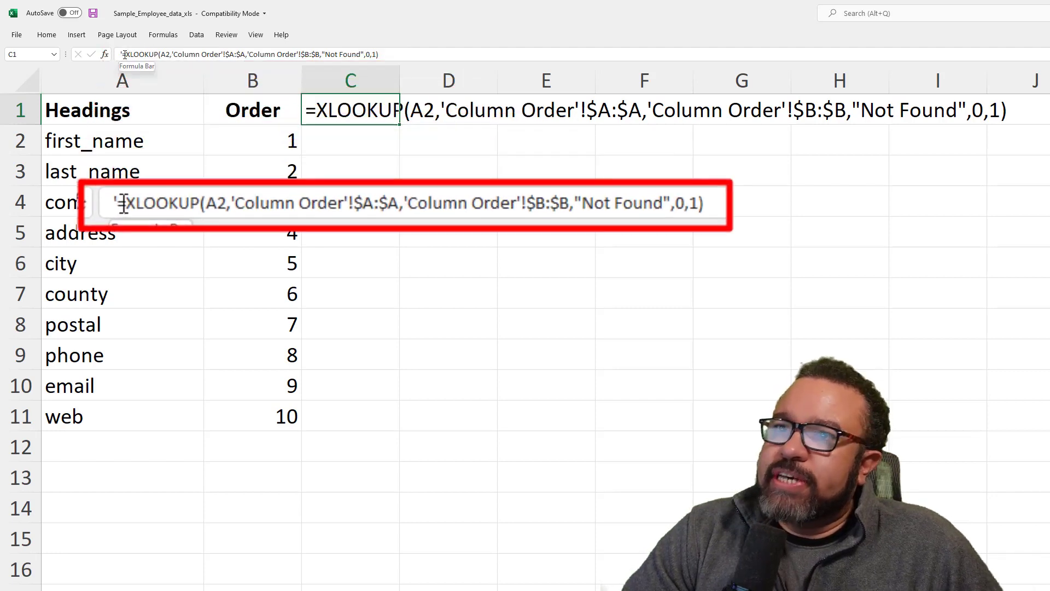
Step: Copy the XLOOKUP formula text from C1 on the Column Order sheet, without the apostrophe
drag(123, 54, 491, 64)
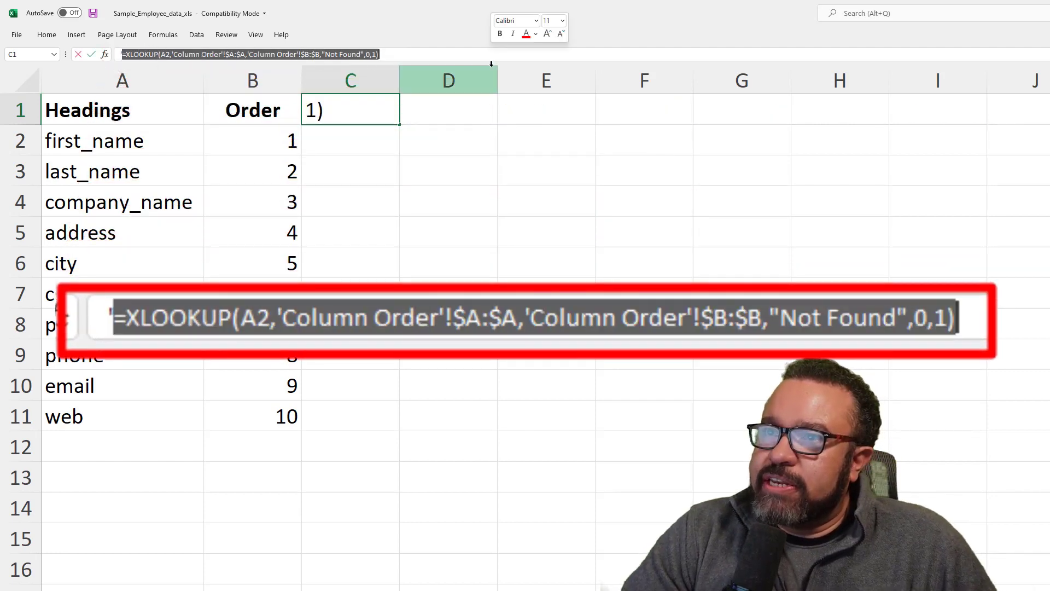
click(318, 144)
click(352, 118)
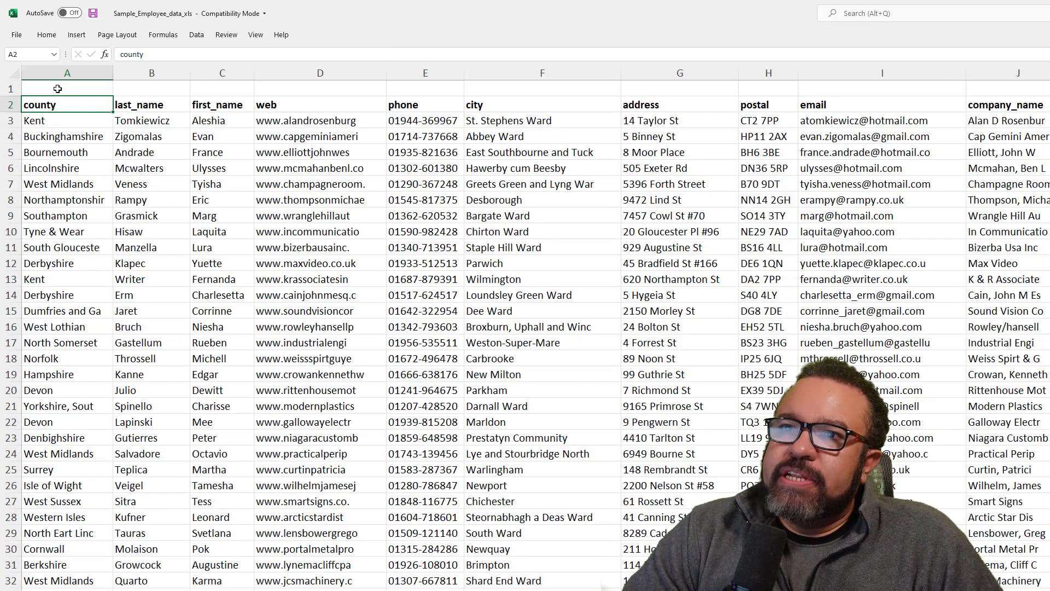
Step: Paste the XLOOKUP formula into A1 of the employee sheet, returning 6 for county
click(57, 89)
click(125, 54)
key(ctrl+v)
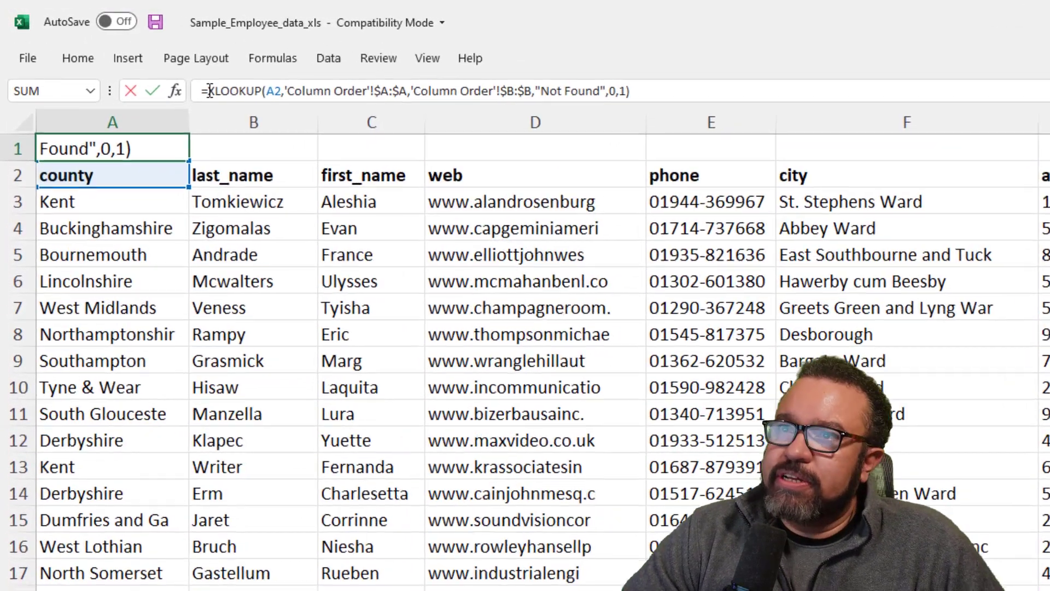
key(Return)
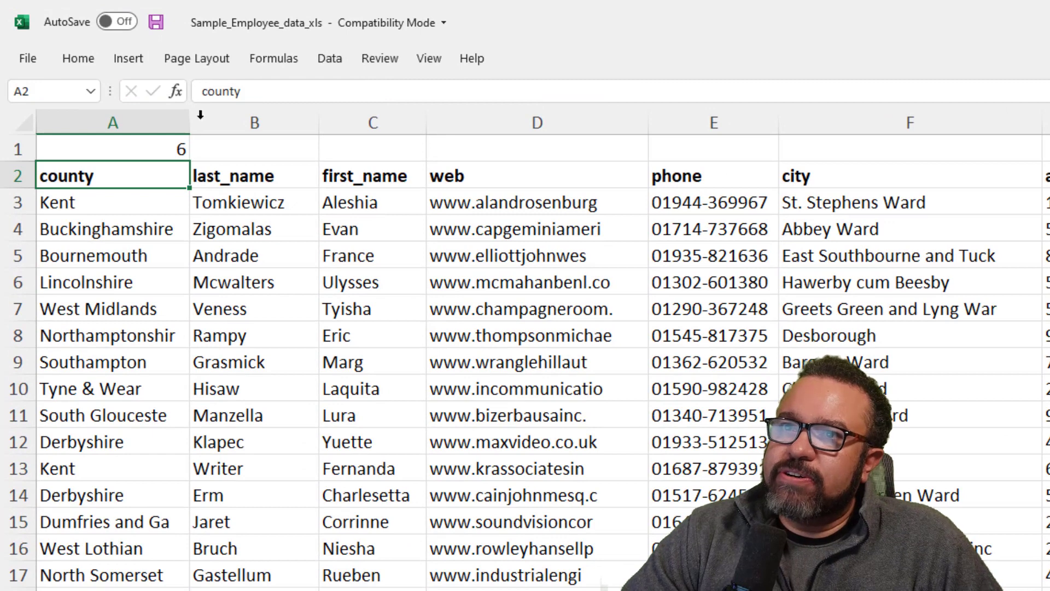
Step: Fill the A1 formula across row 1 so every heading gets its order number
click(132, 151)
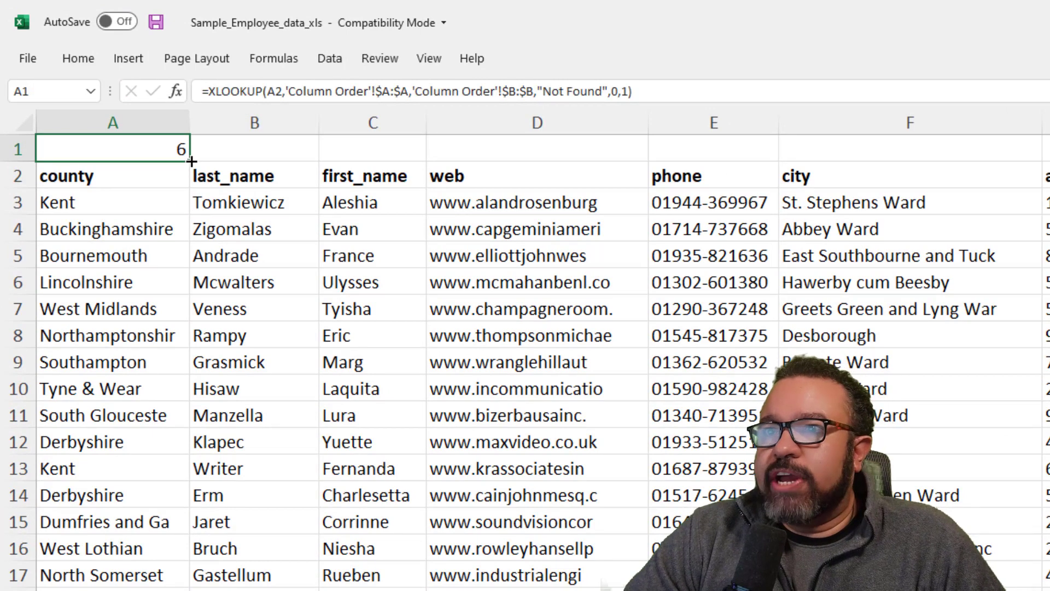
drag(196, 160, 1047, 136)
click(926, 298)
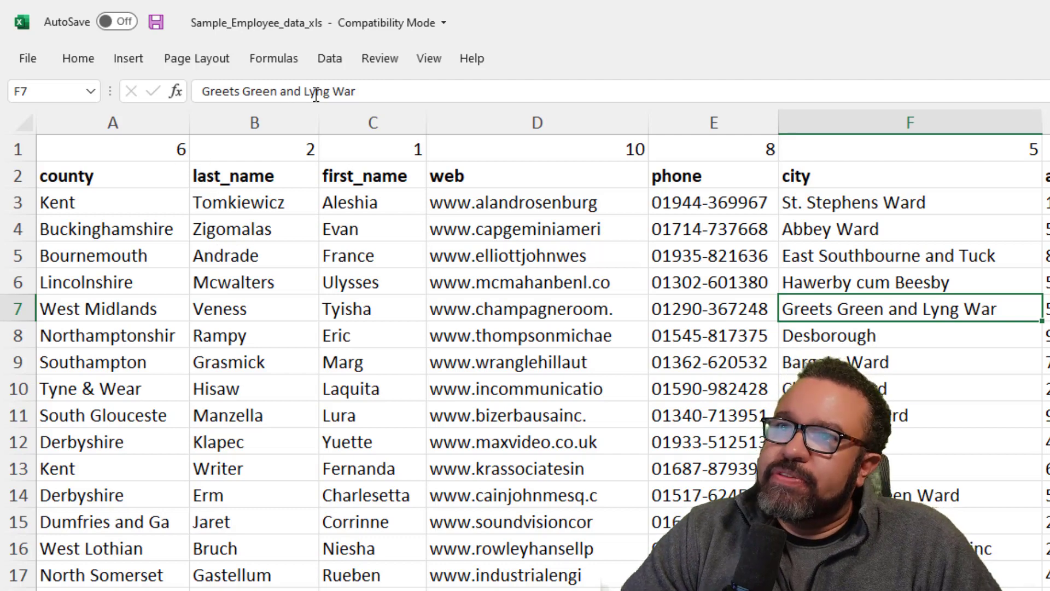
Step: Sort the data left to right by Row 1, smallest to largest
click(331, 60)
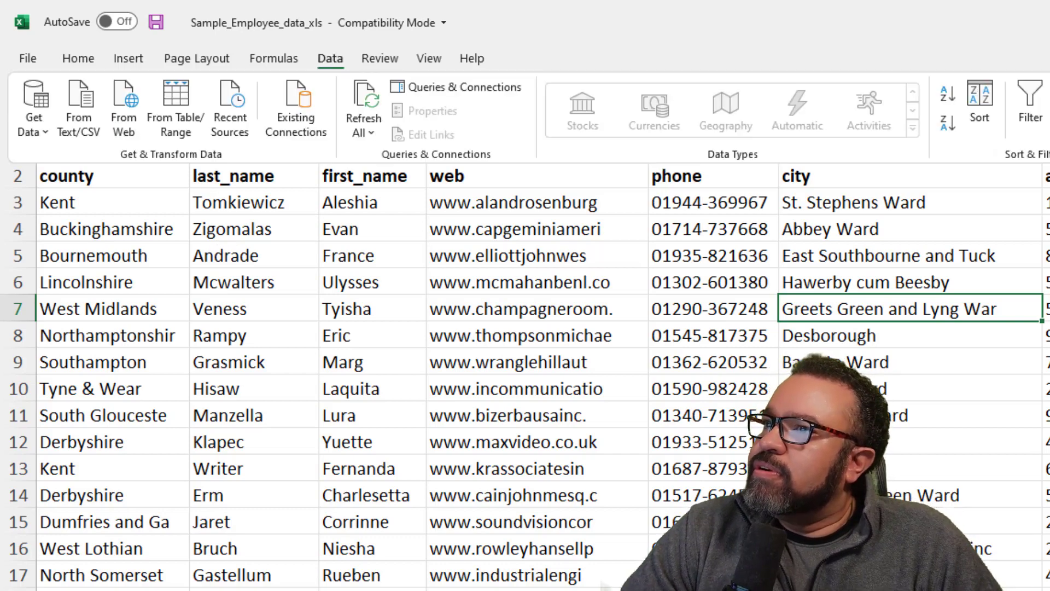
click(986, 112)
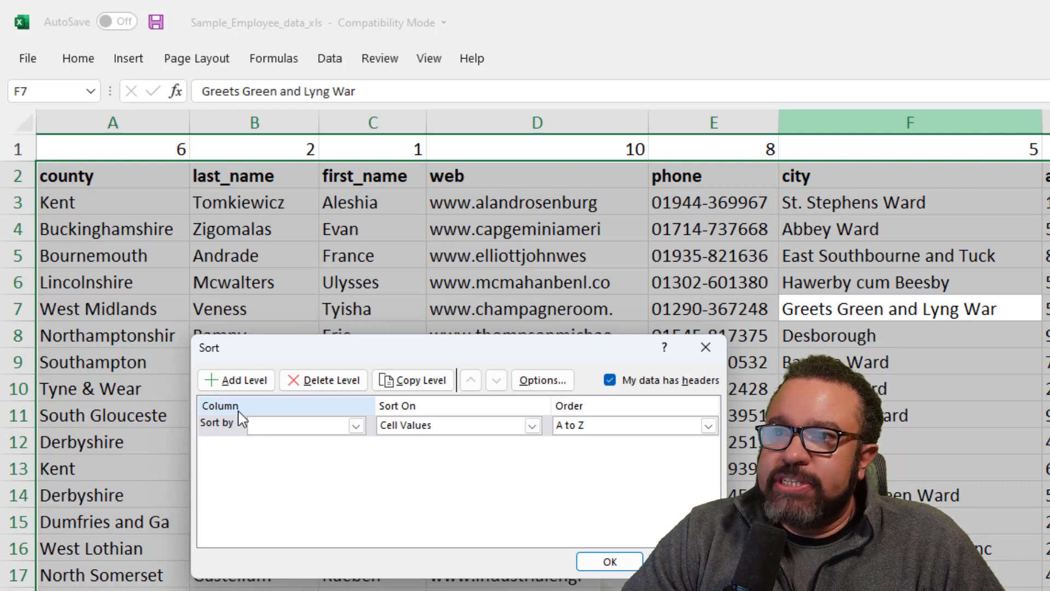
click(558, 382)
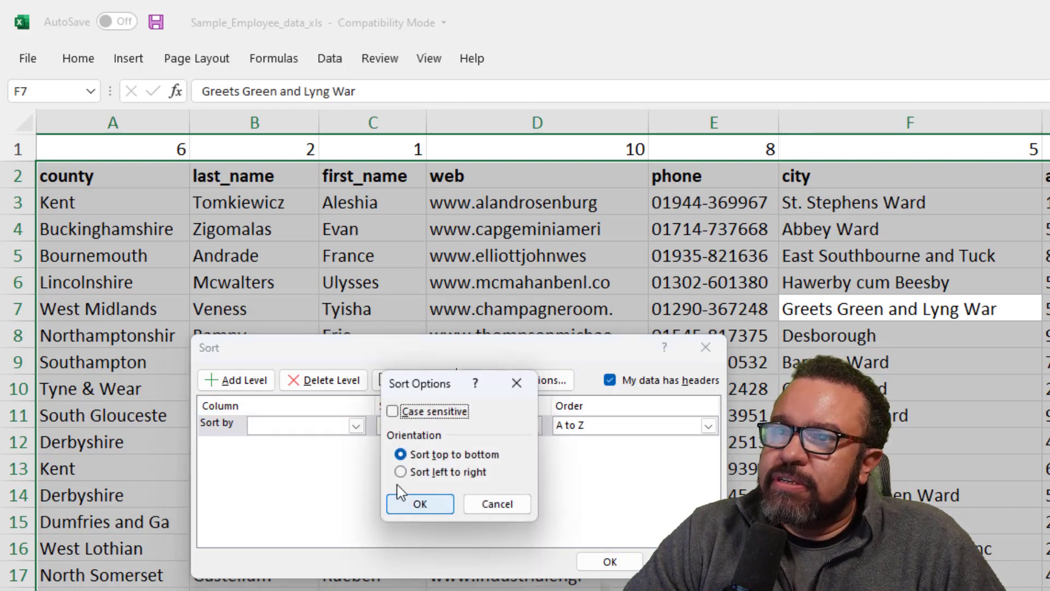
click(401, 472)
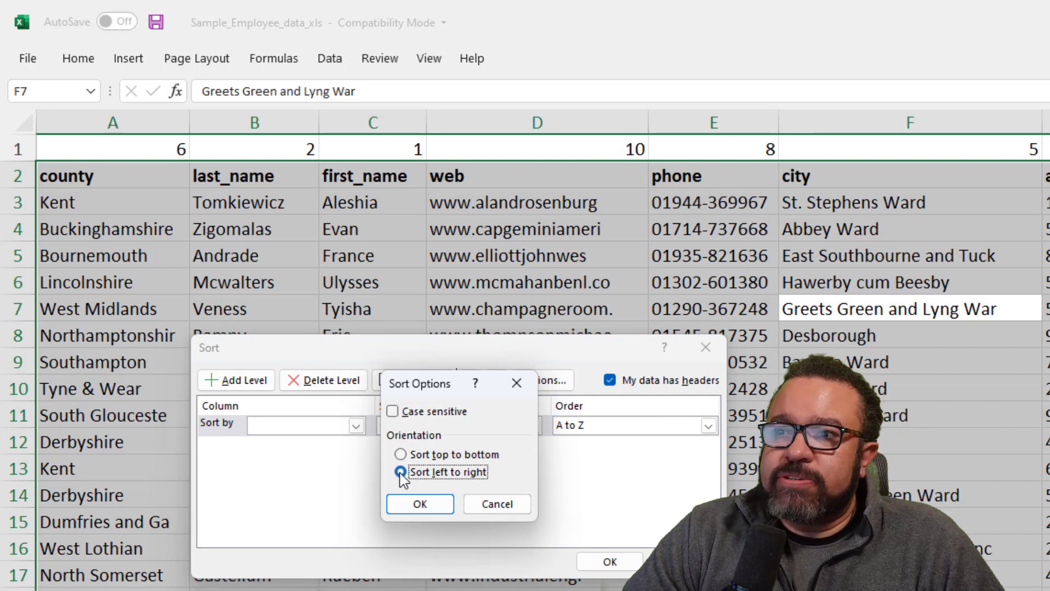
click(420, 504)
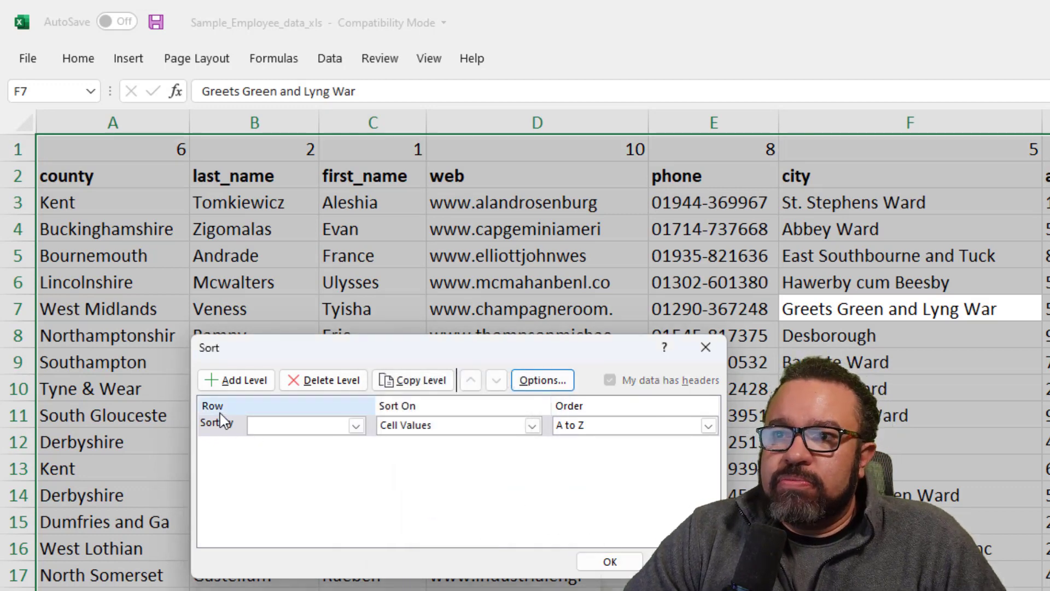
click(356, 426)
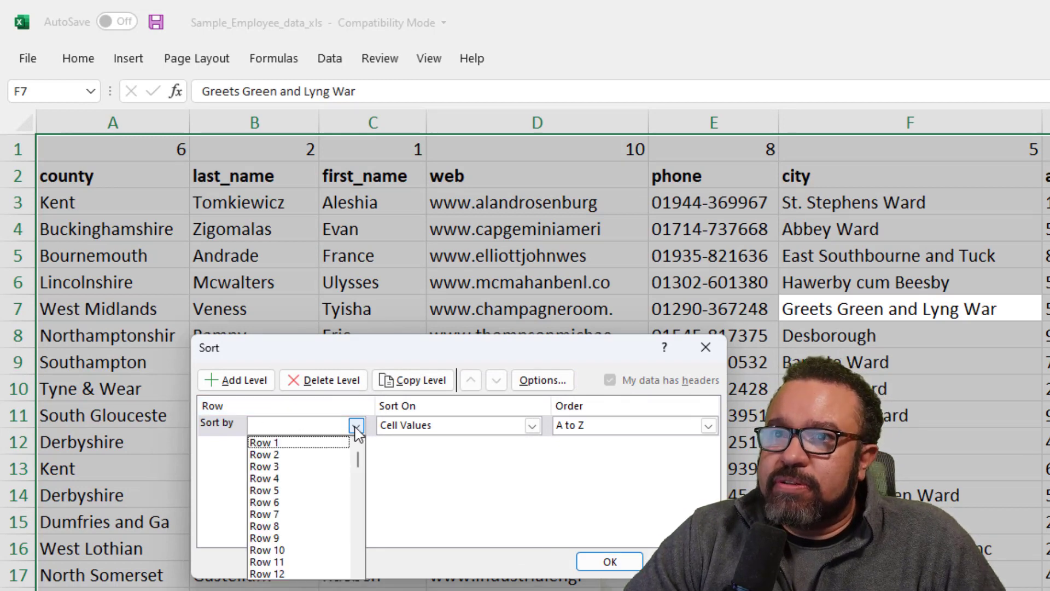
click(269, 443)
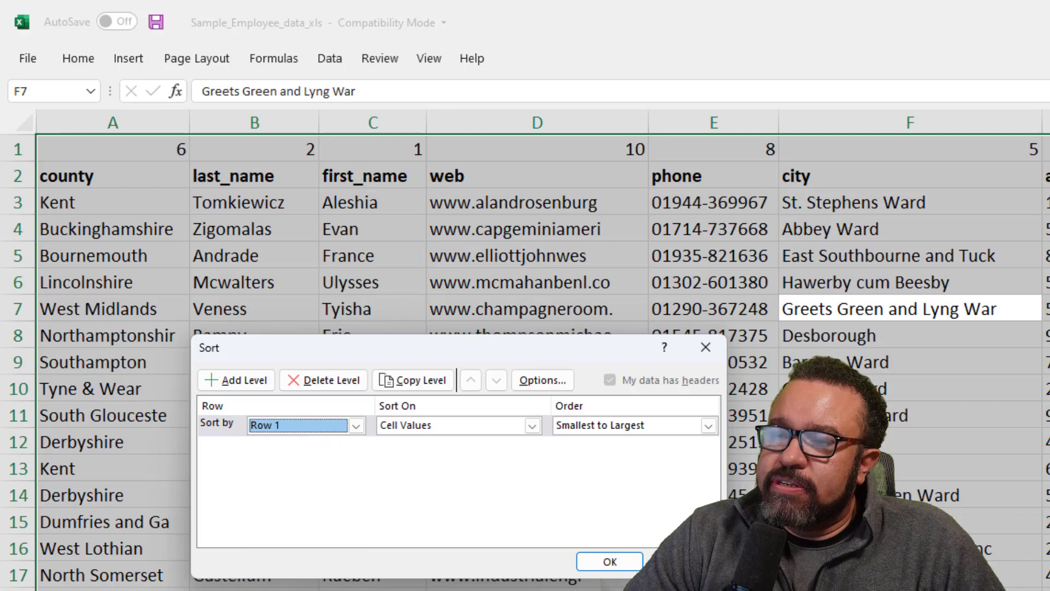
click(611, 564)
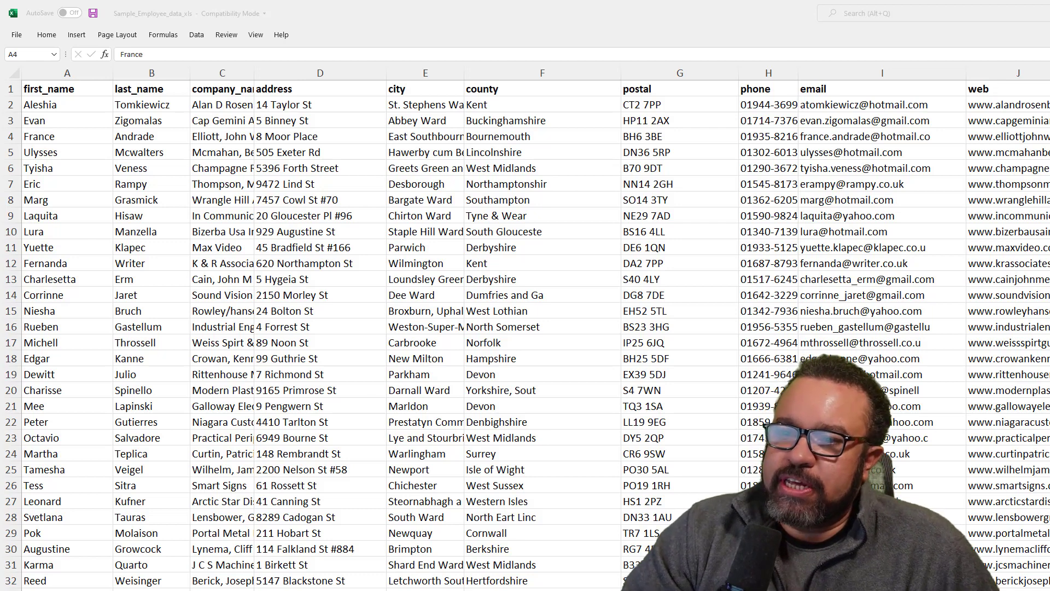
Step: Insert a blank row above the headings
click(11, 89)
right_click(11, 89)
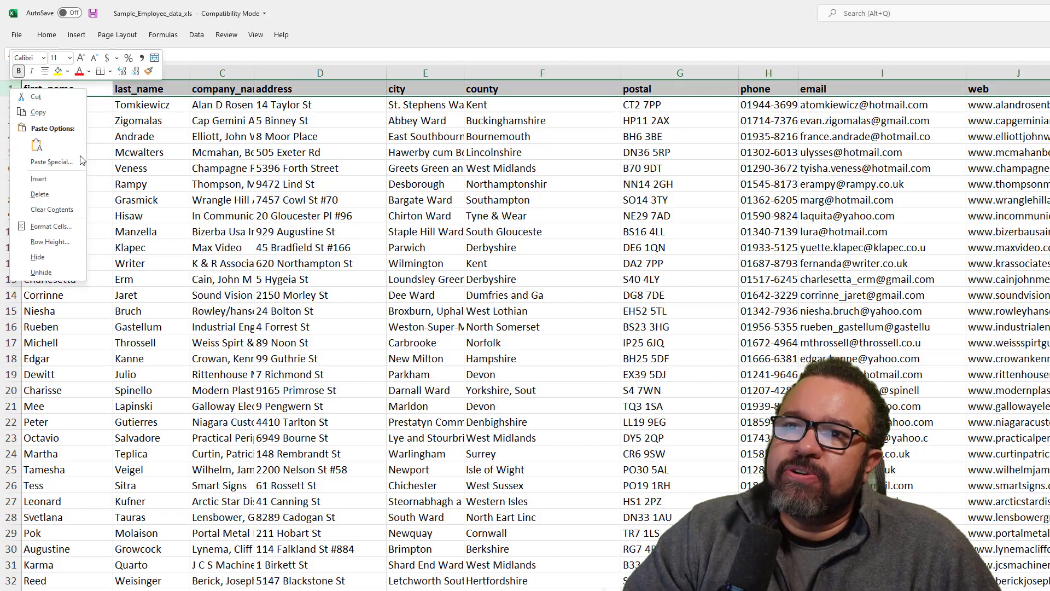
click(38, 179)
Step: Enter =XLOOKUP(A2,'Column Order'!A:A,'Column Order'!B:B,"Not Found",0,1) in A1, returning 1
click(76, 94)
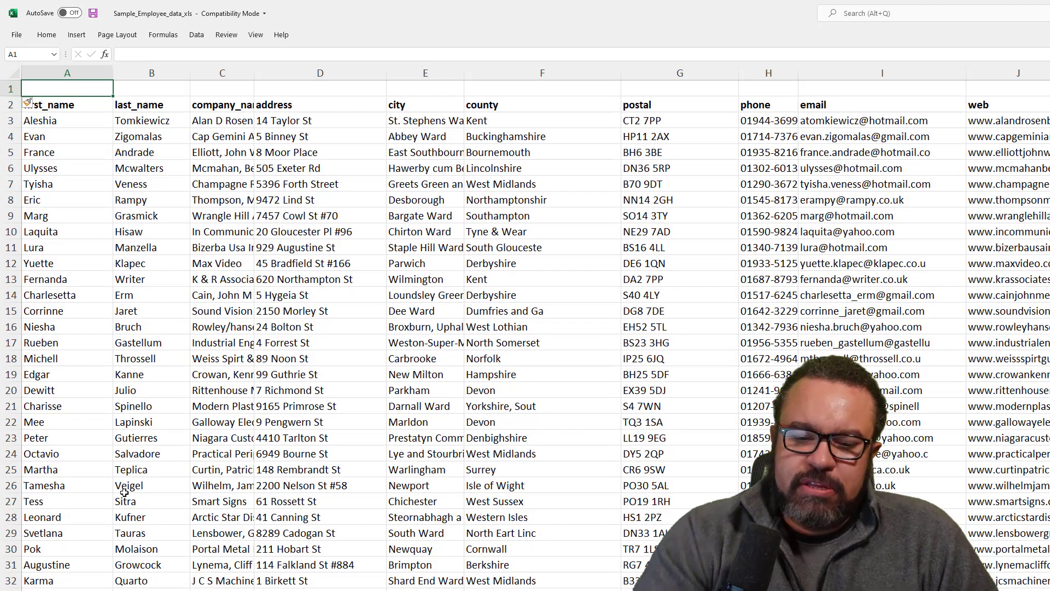
text(=xlookup)
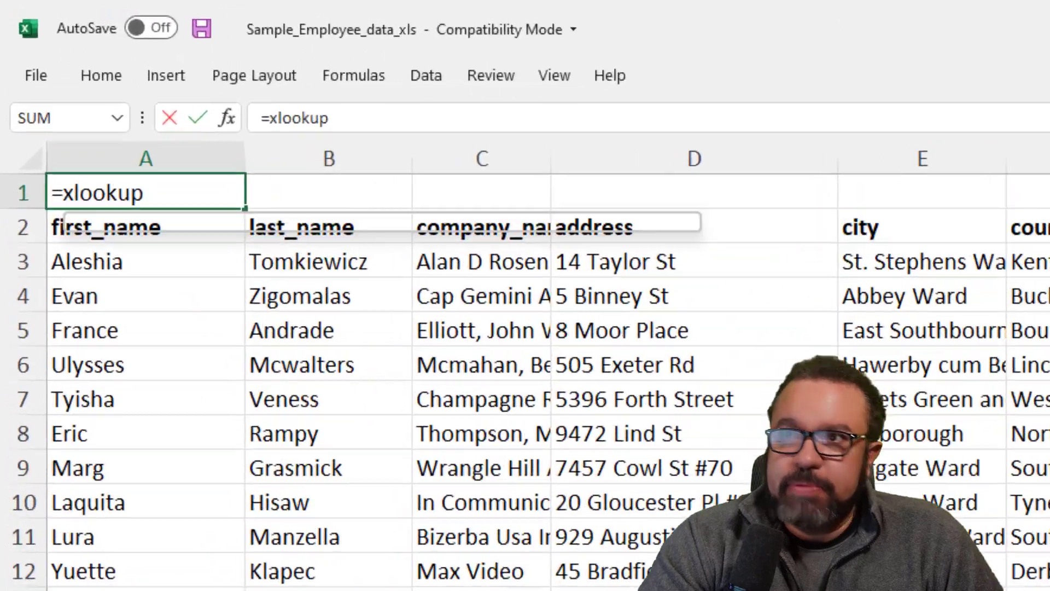
text(()
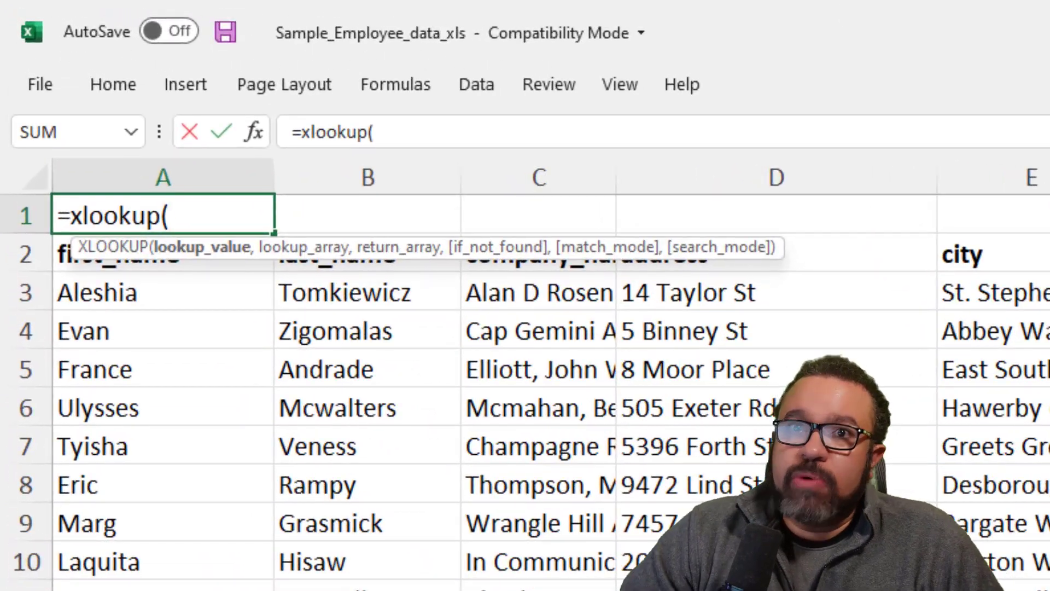
click(69, 255)
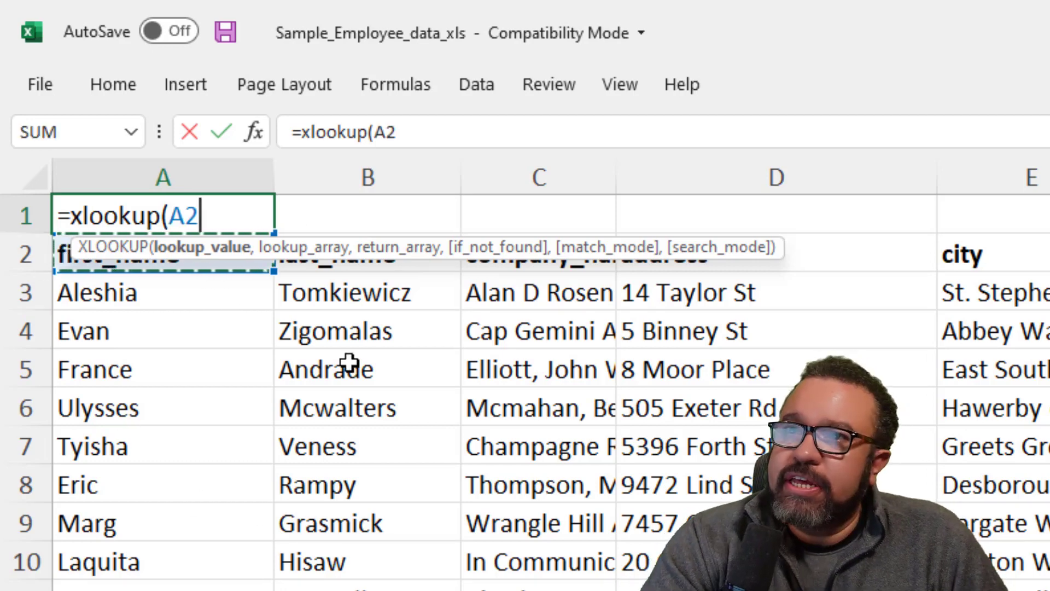
text(,)
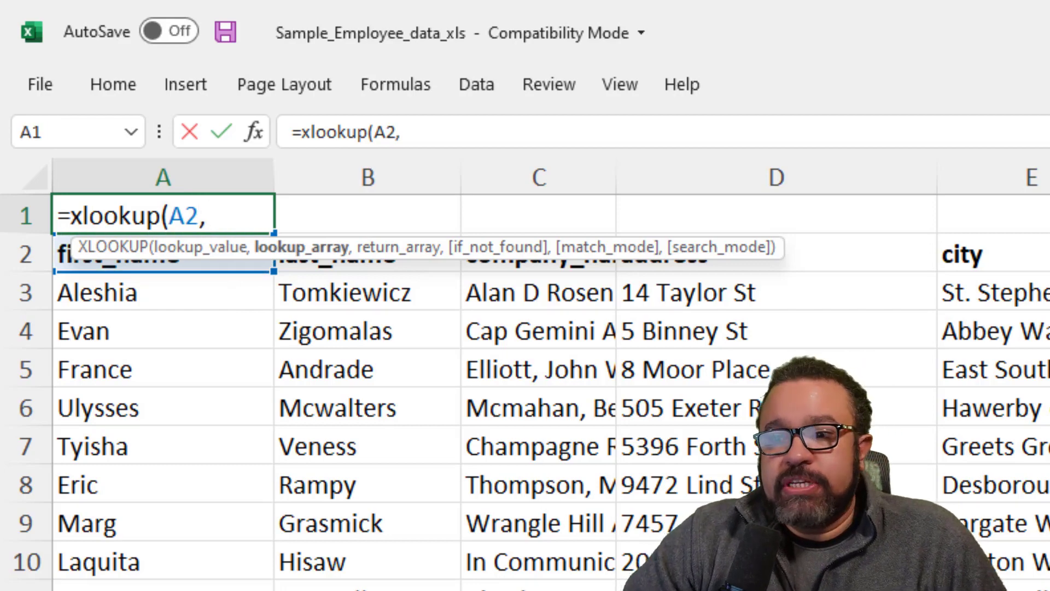
key(ctrl+Page_Down)
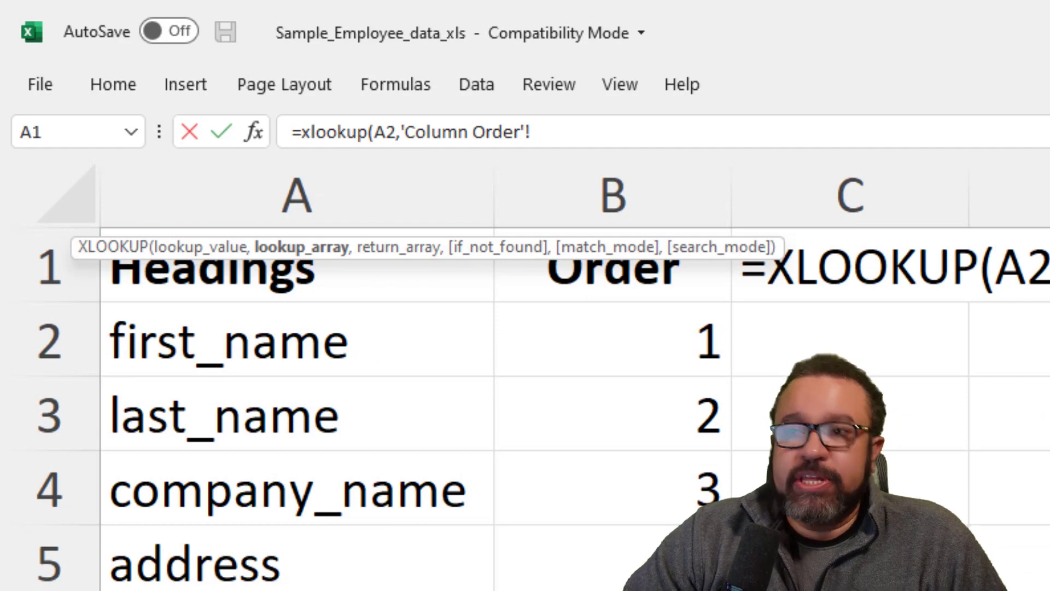
click(276, 195)
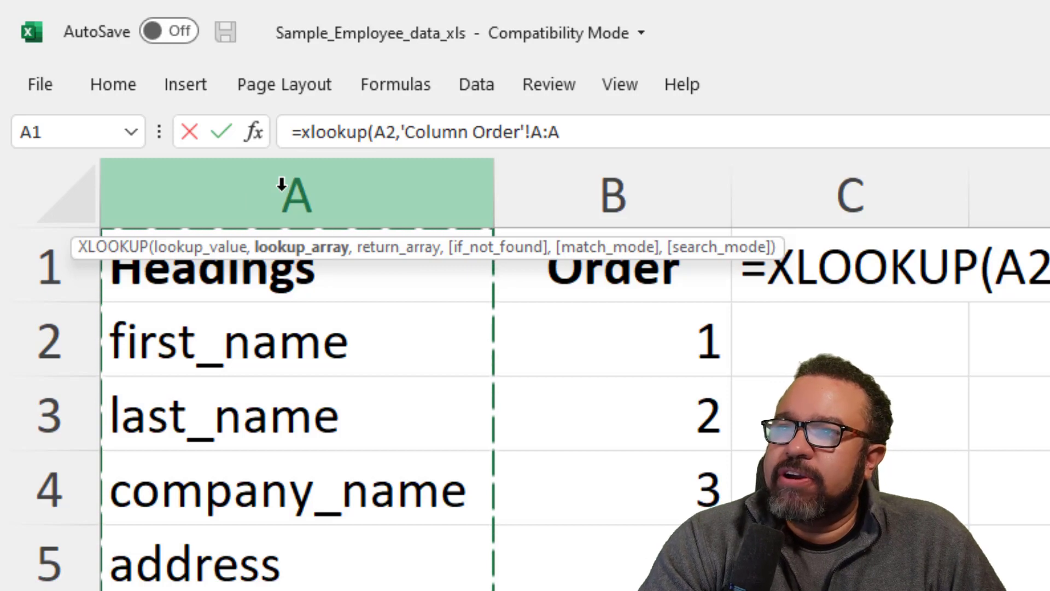
text(,)
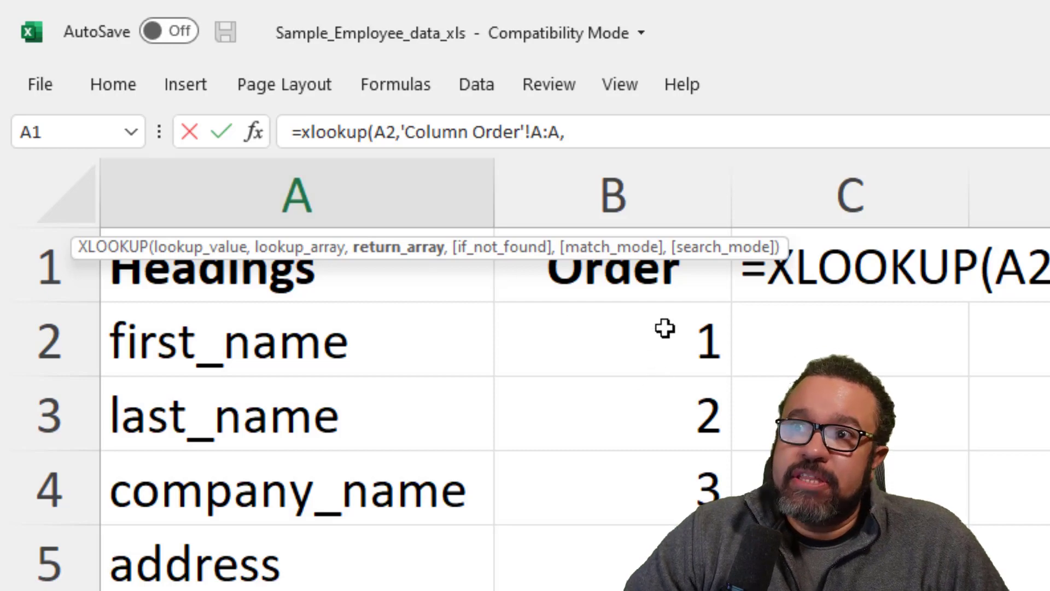
click(618, 177)
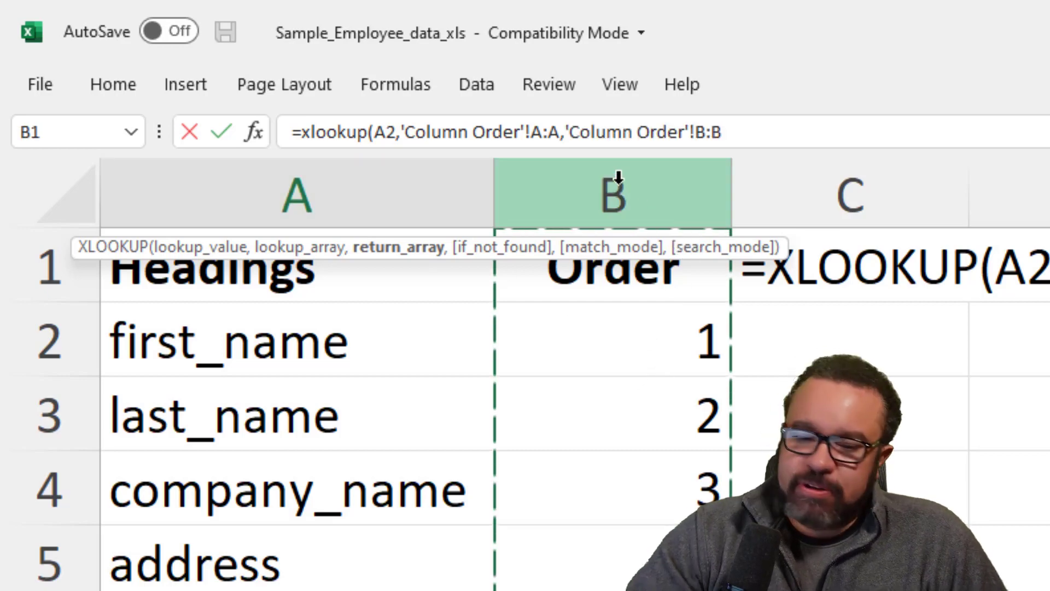
text(,)
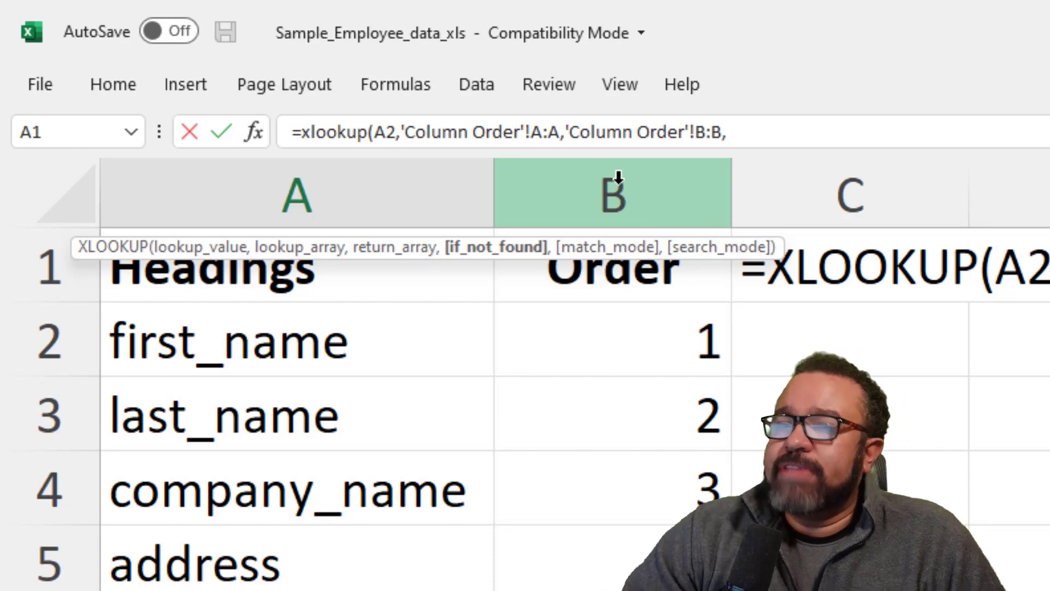
text("Not Found)
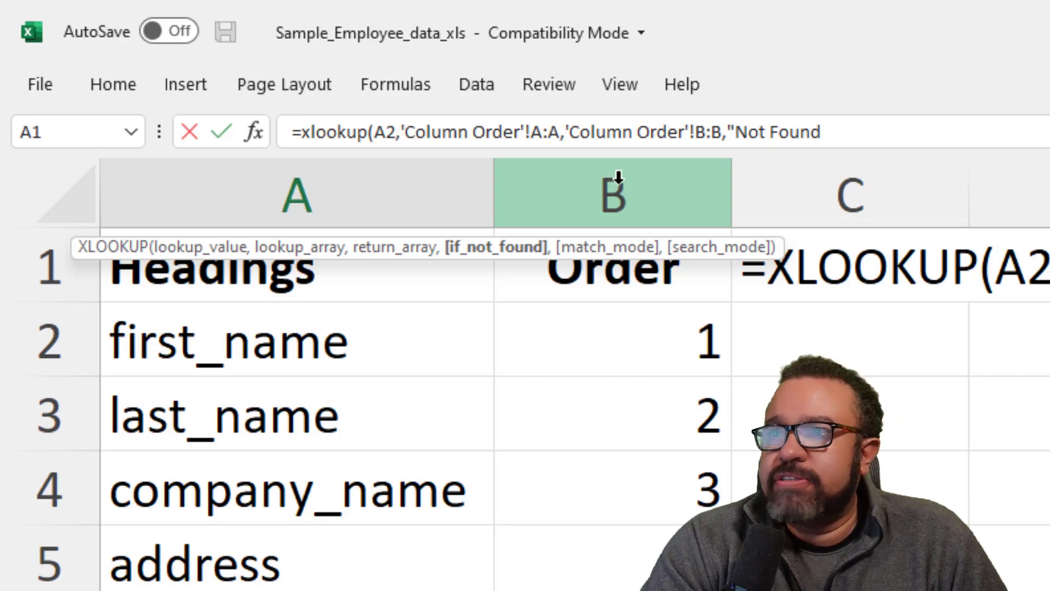
text(",)
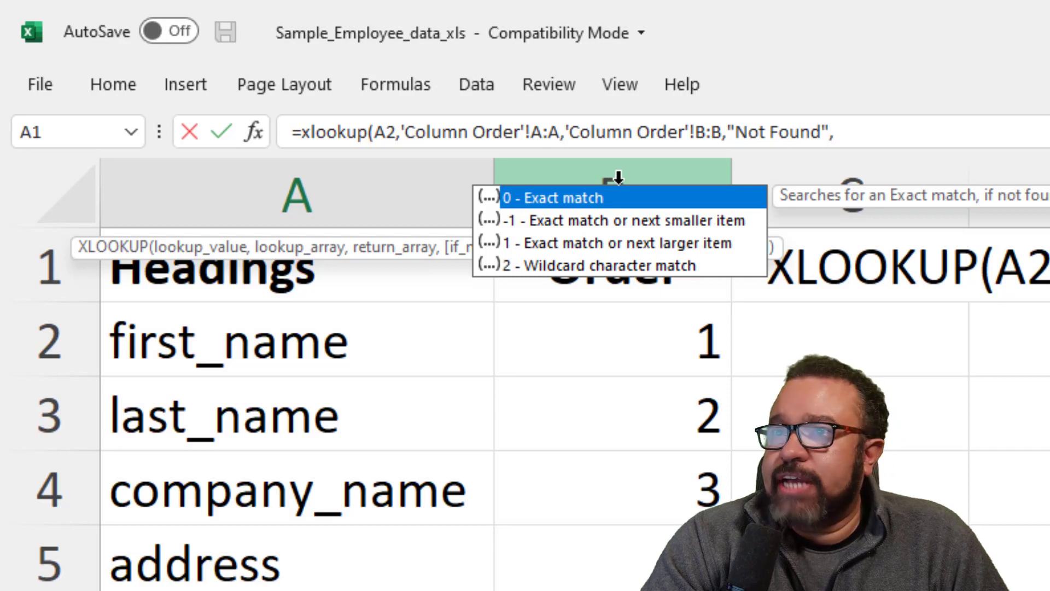
text(0)
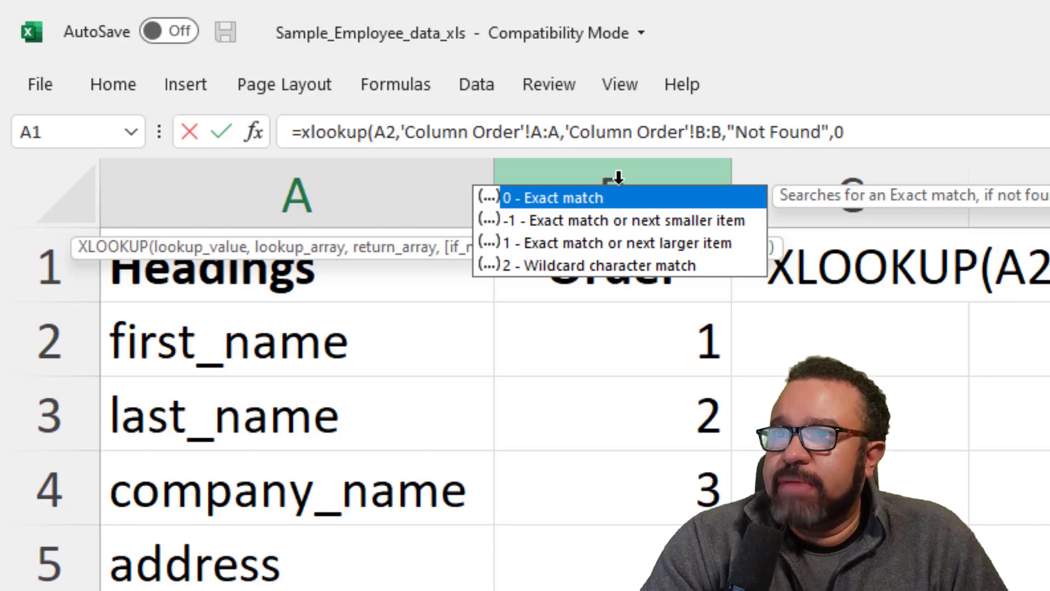
text(,)
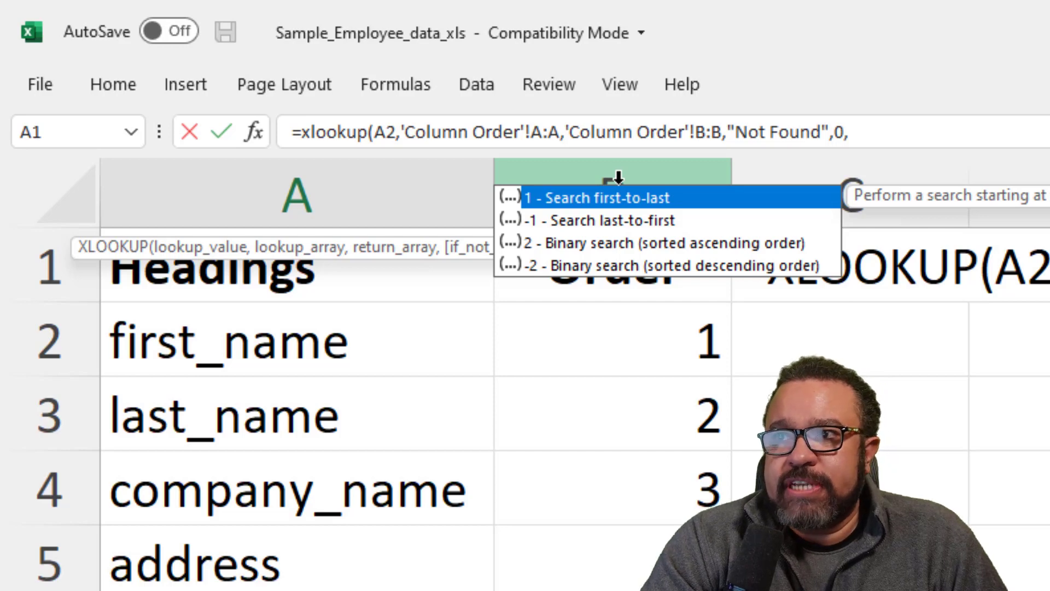
text(1)
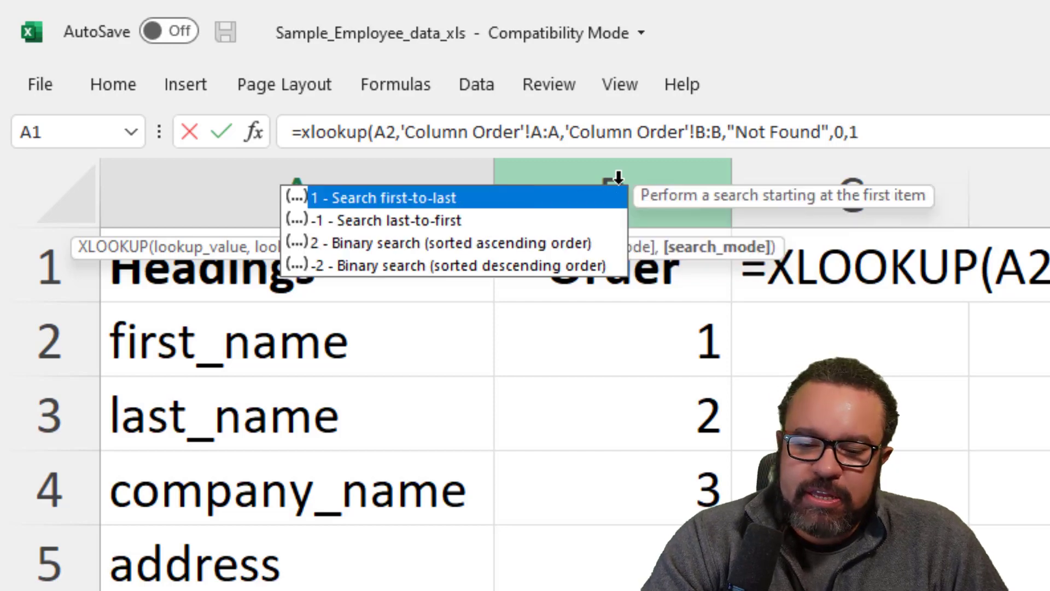
key(Escape)
key(Return)
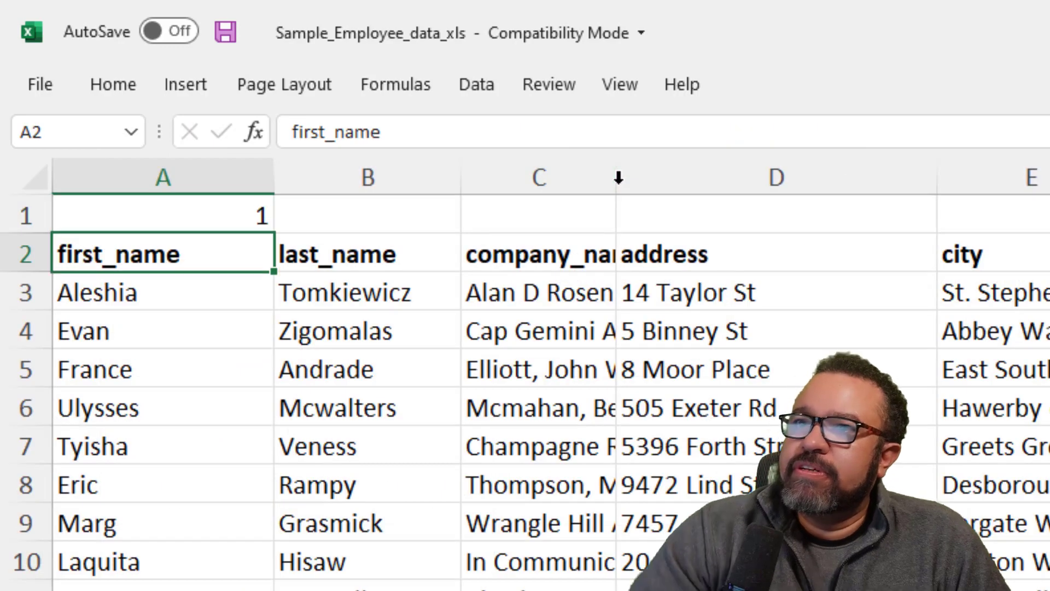
Step: Copy the A1 XLOOKUP across row 1 to column J, then view the Column Order sheet
click(205, 219)
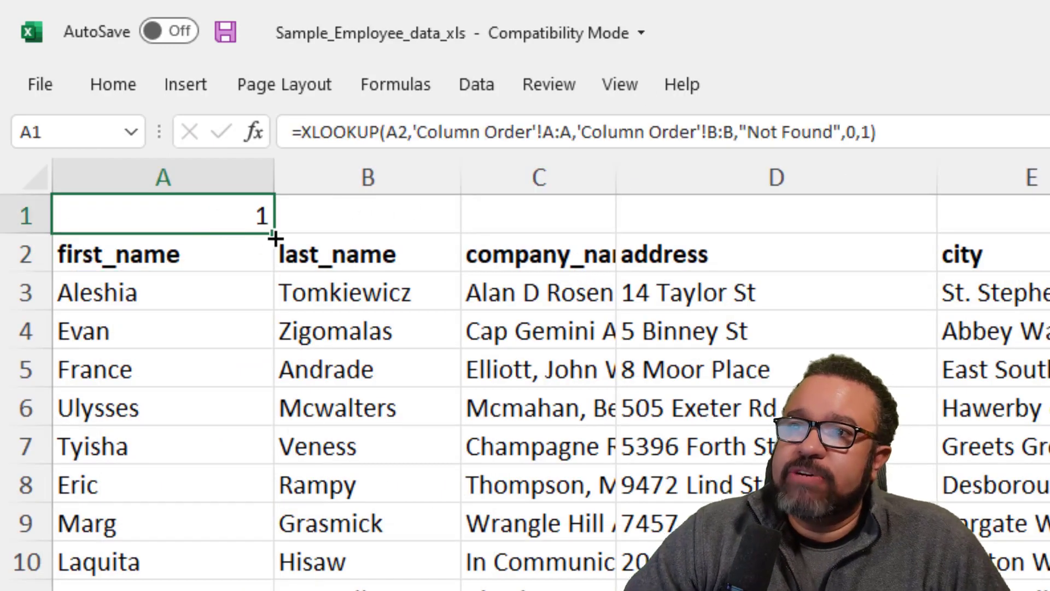
drag(274, 234, 1023, 98)
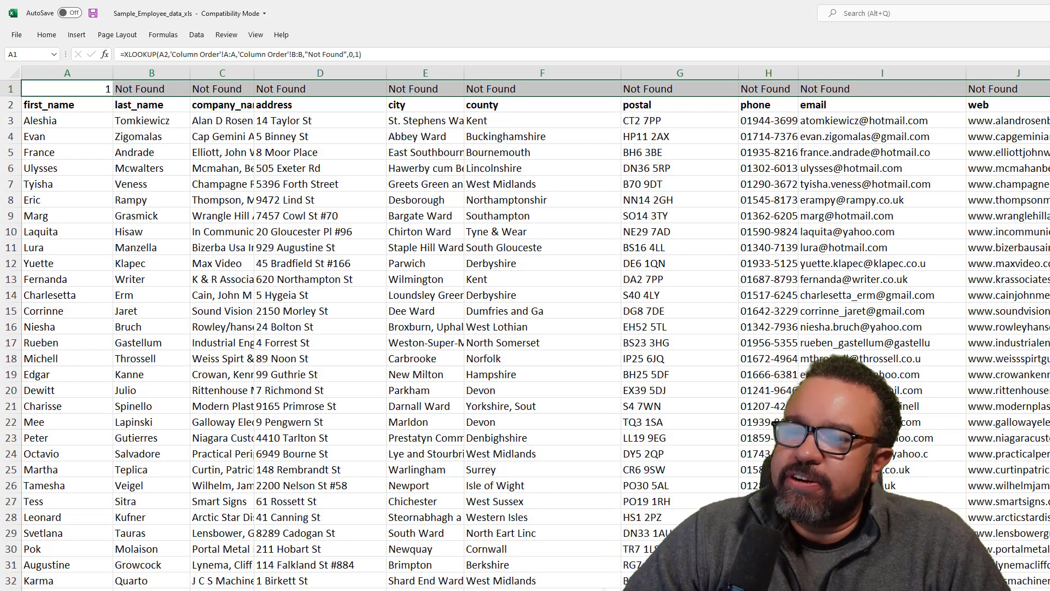
key(ctrl+Page_Down)
click(553, 117)
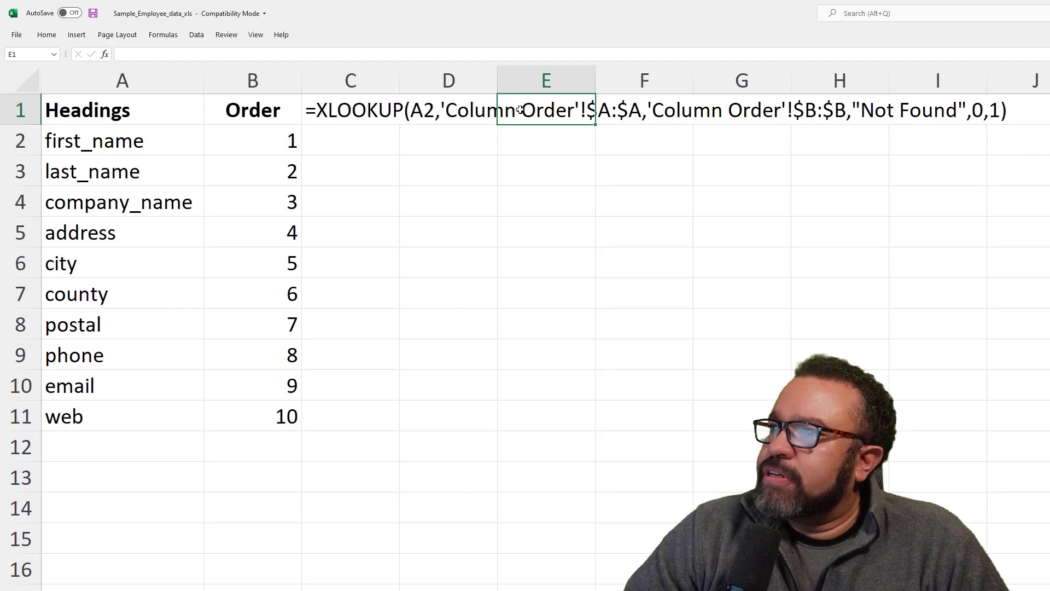
click(479, 113)
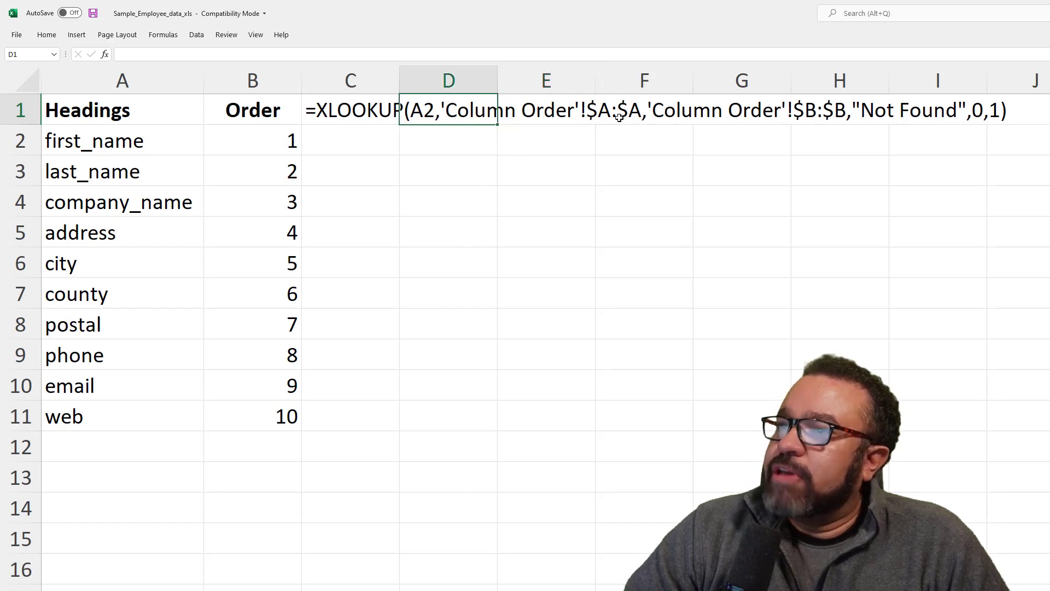
click(581, 120)
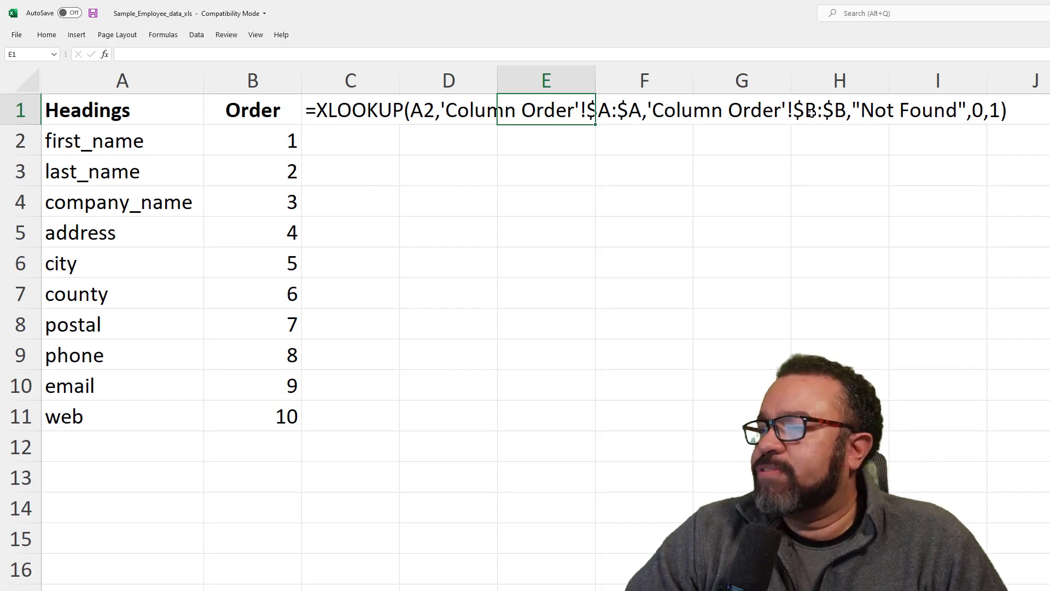
click(602, 111)
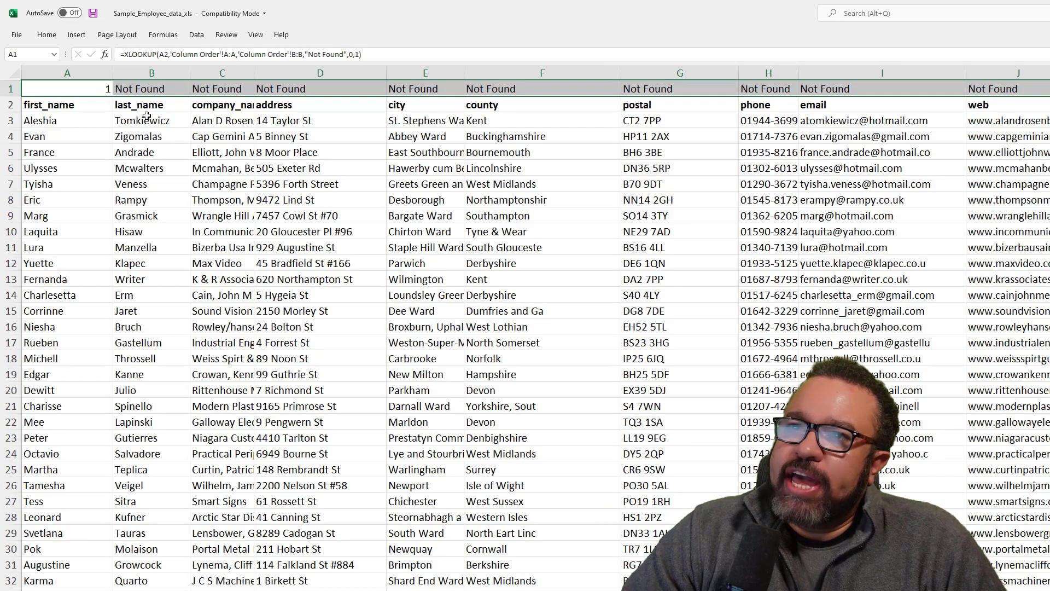
Step: Compare the A1 and B1 helper formulas' shifted references, then view the Column Order Headings column
click(98, 88)
mouse_move(112, 97)
mouse_down()
mouse_move(889, 100)
mouse_move(1038, 88)
mouse_up()
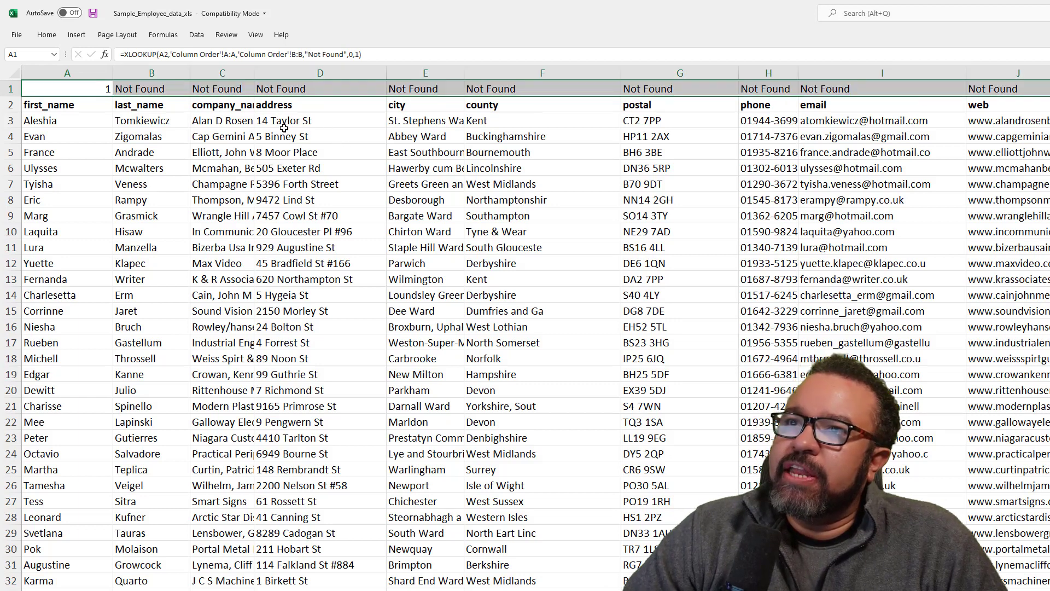
click(156, 89)
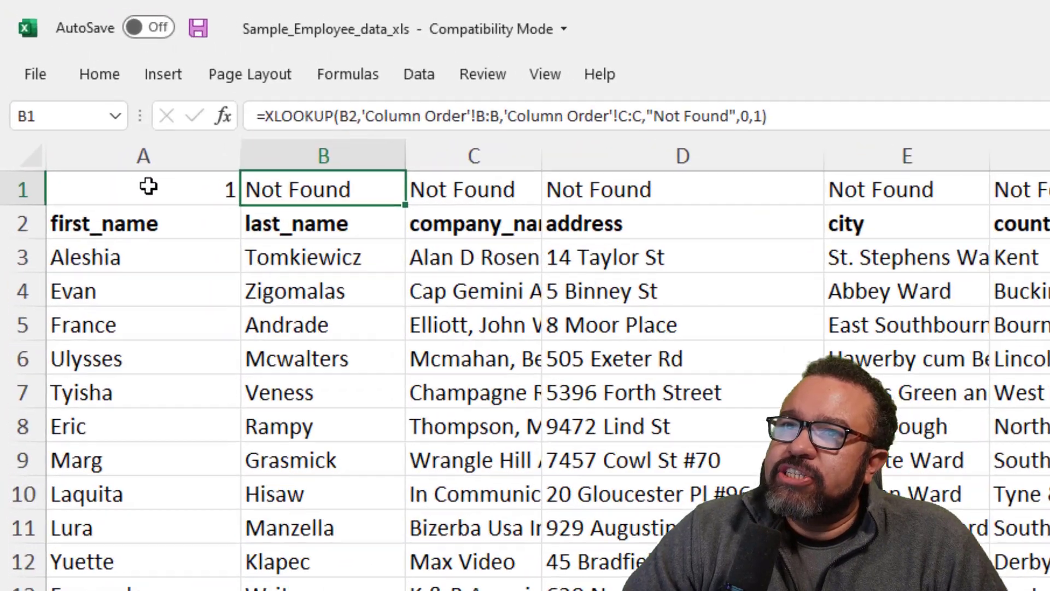
click(71, 88)
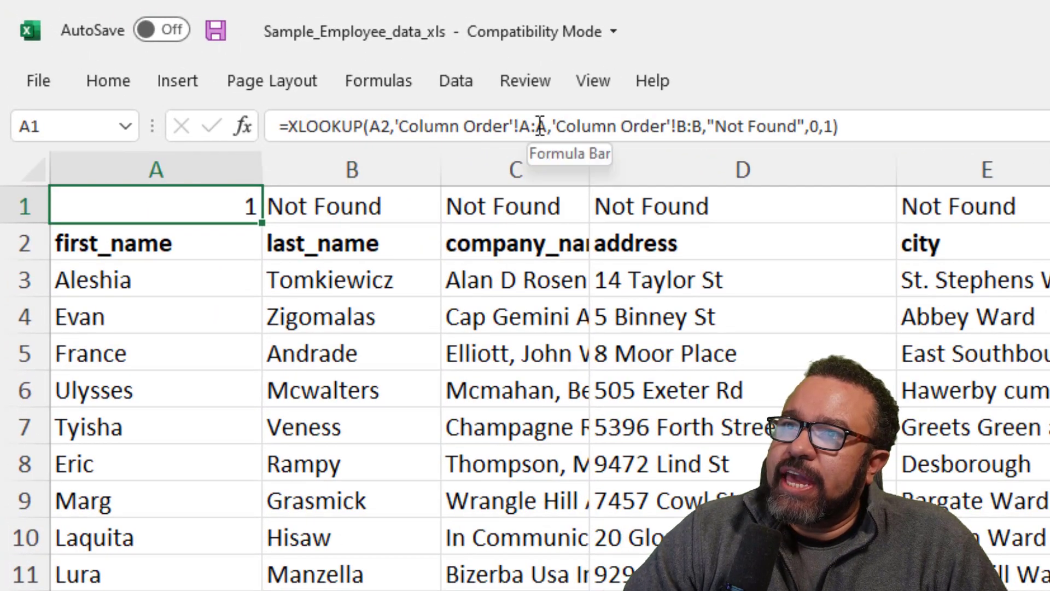
click(348, 207)
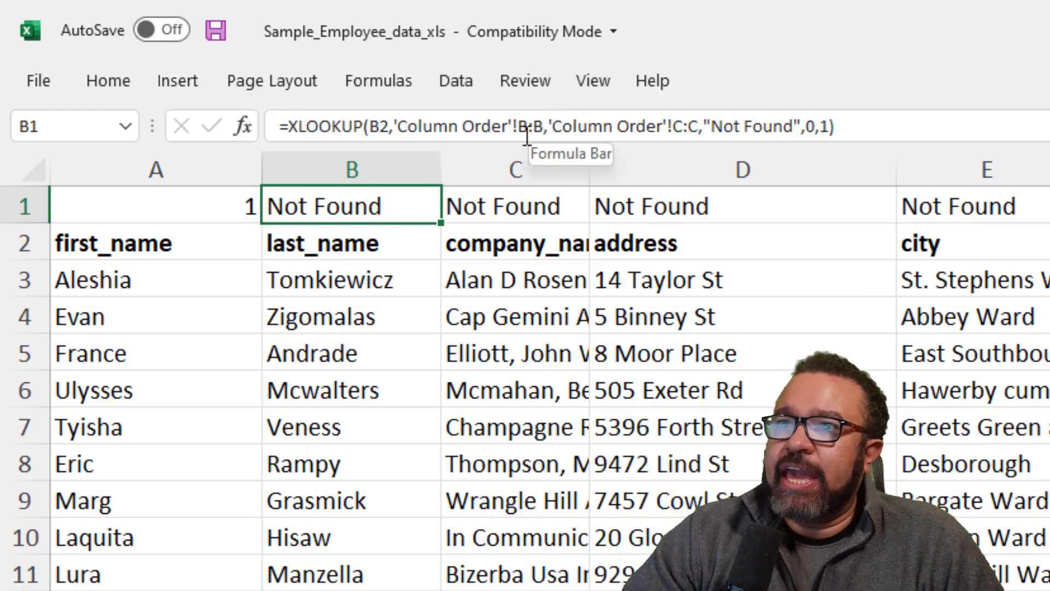
click(165, 202)
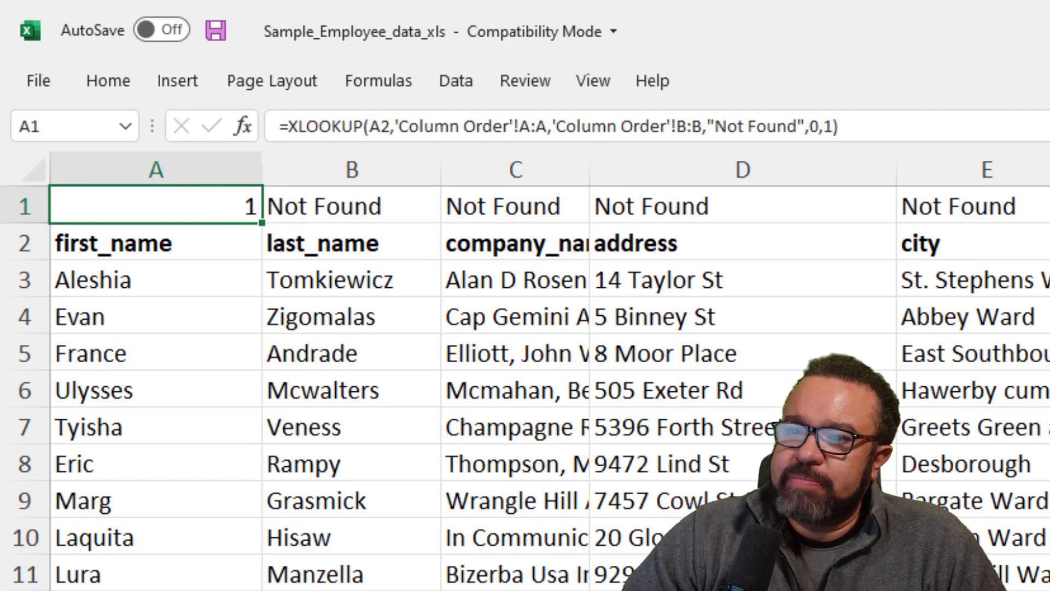
key(ctrl+Page_Down)
click(290, 160)
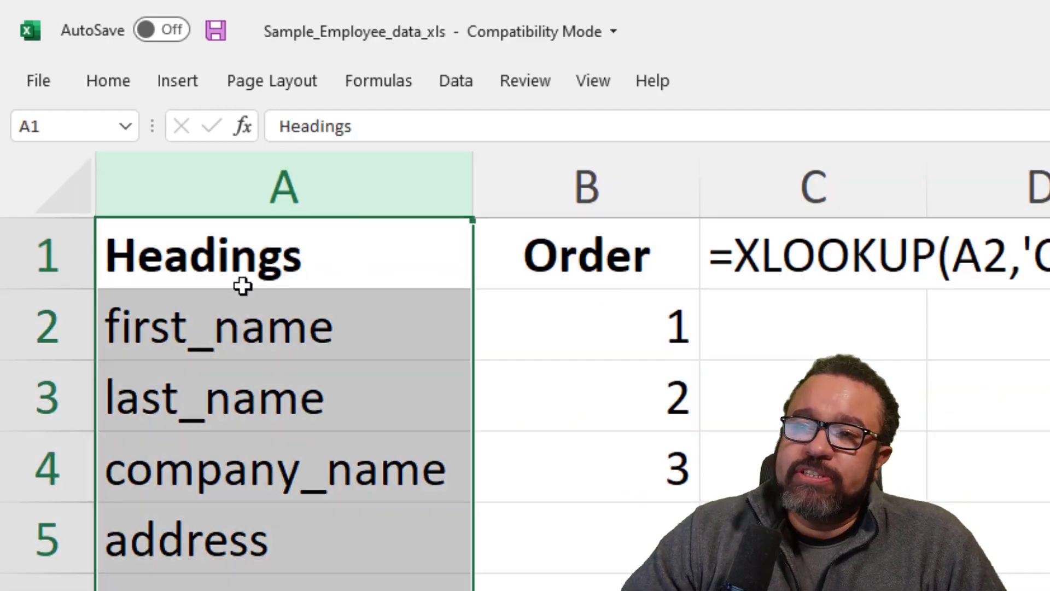
Step: Check the Headings and Order columns on the Column Order sheet, then return to the employee sheet
click(537, 182)
click(814, 183)
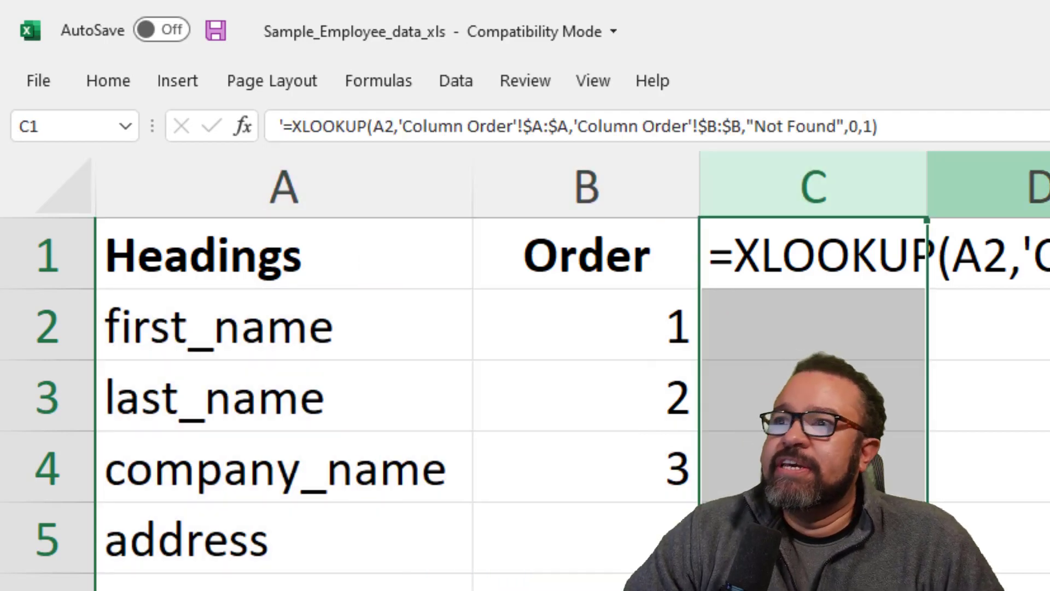
click(1040, 186)
click(462, 189)
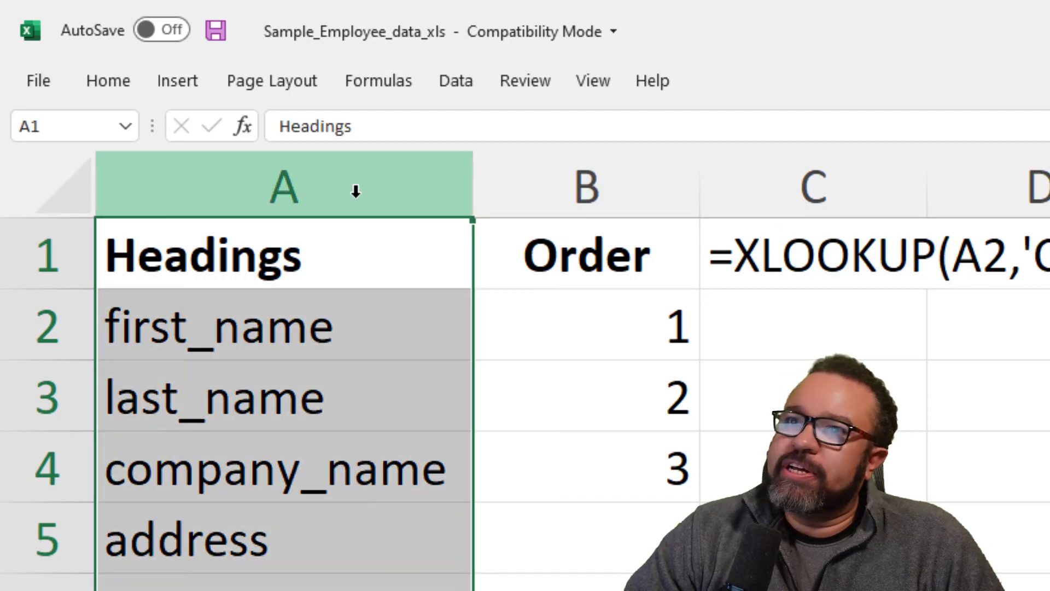
key(Right)
key(Right)
key(Right)
key(Right)
key(Right)
click(273, 185)
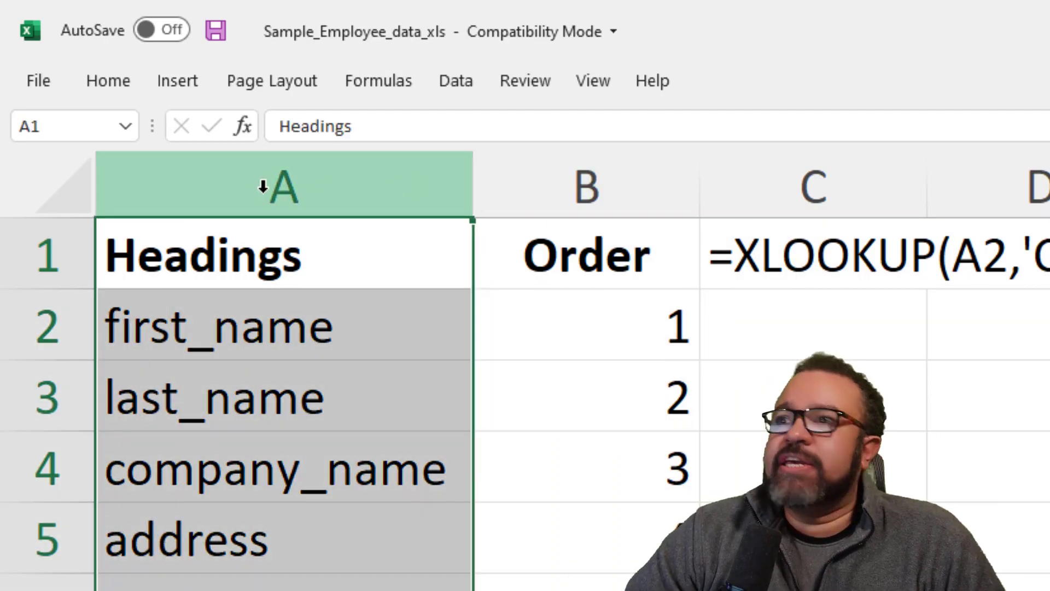
click(624, 179)
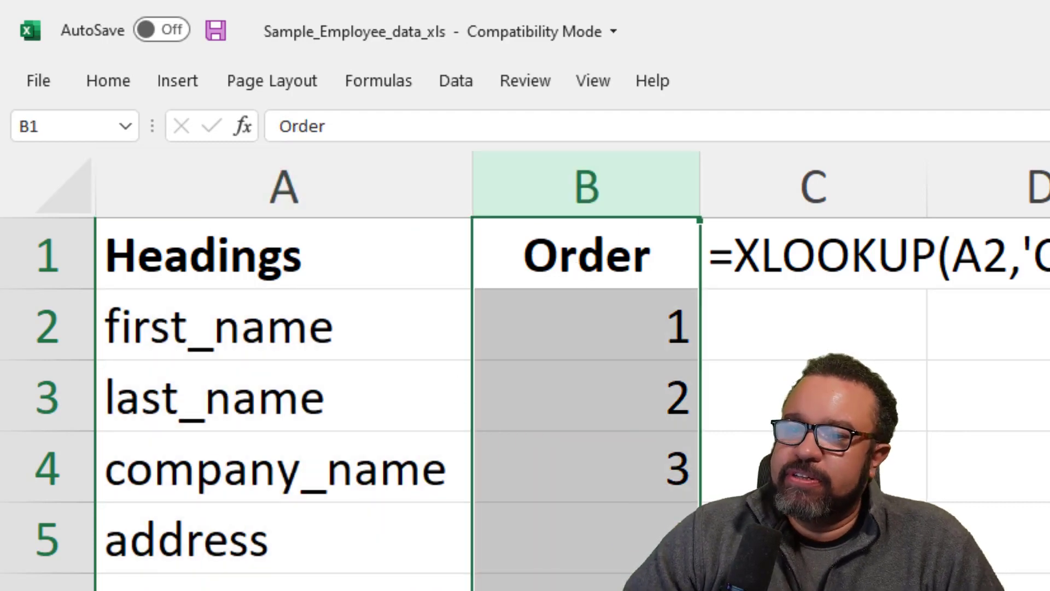
key(ctrl+Page_Up)
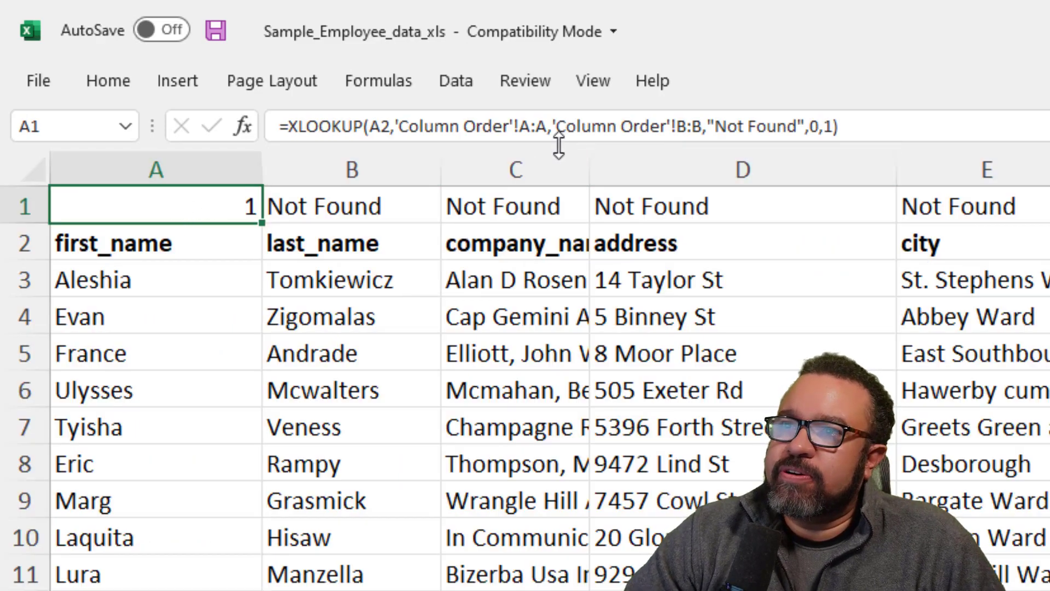
Step: Make the A1 XLOOKUP ranges absolute: 'Column Order'!$A:$A and 'Column Order'!$B:$B
click(533, 126)
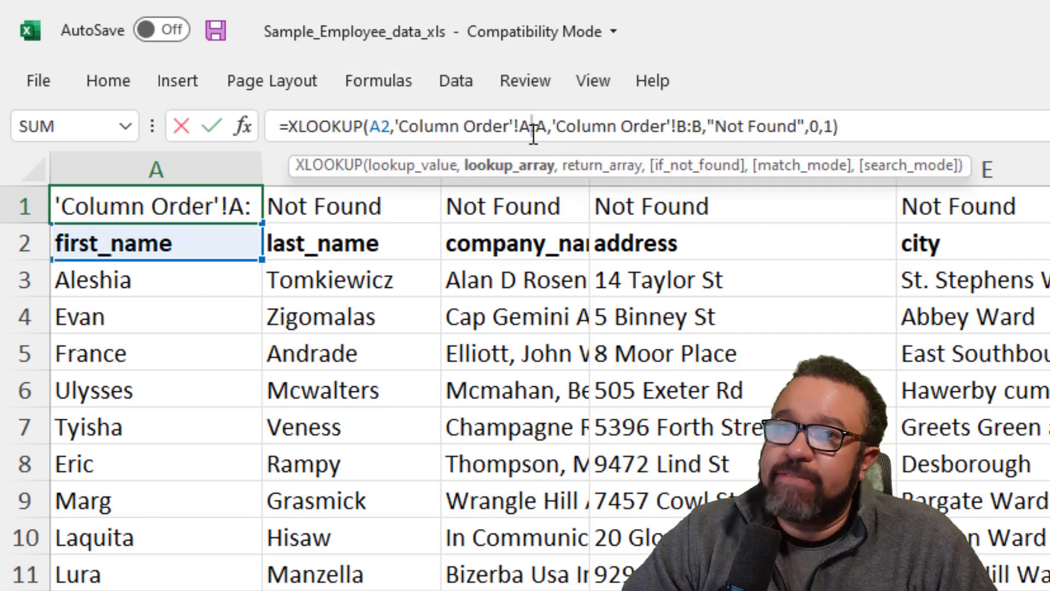
key(F4)
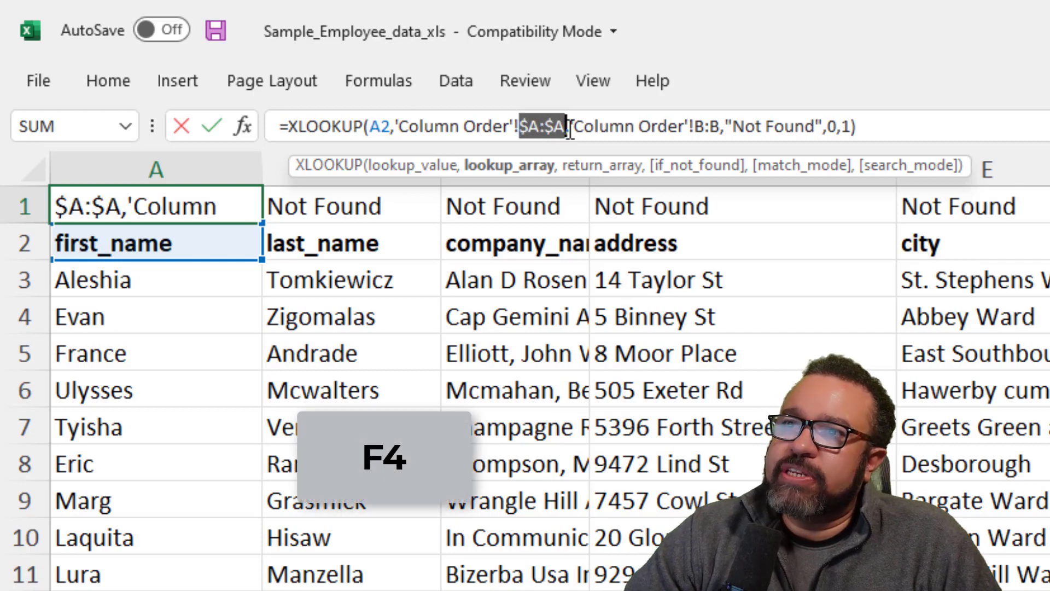
click(705, 127)
key(F4)
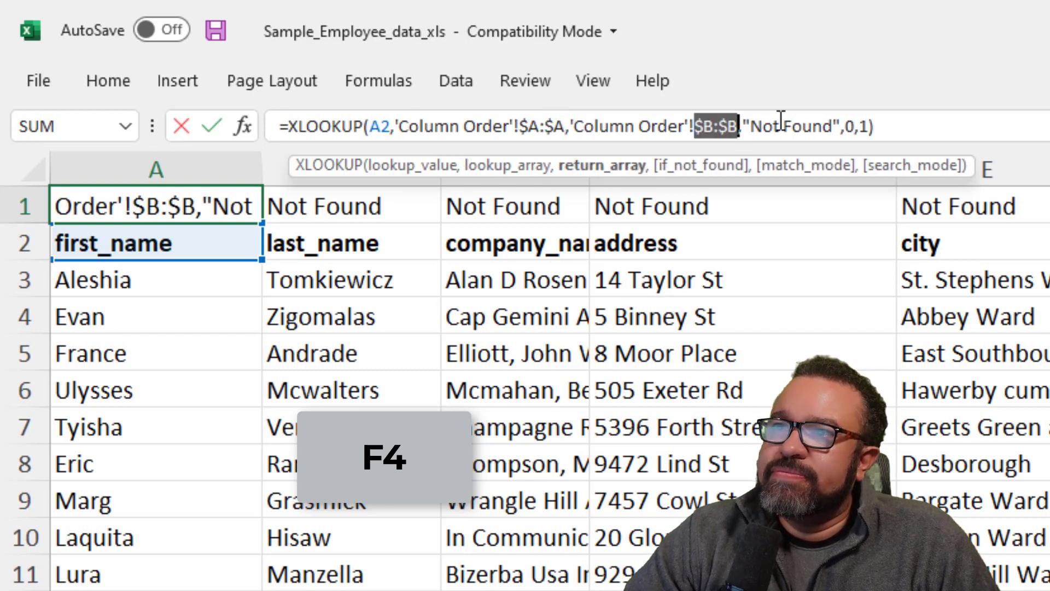
key(Return)
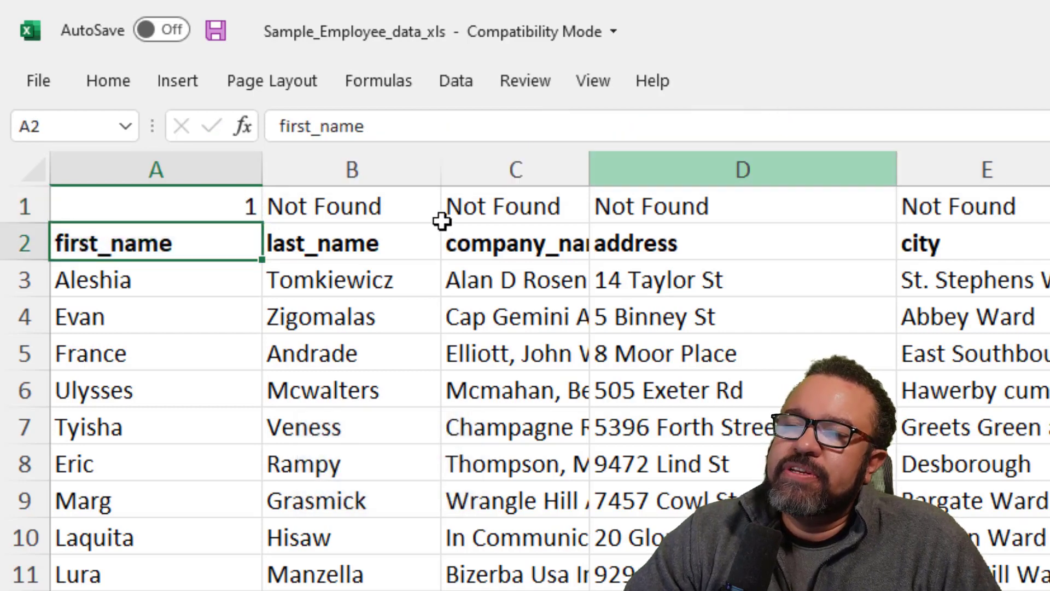
click(224, 207)
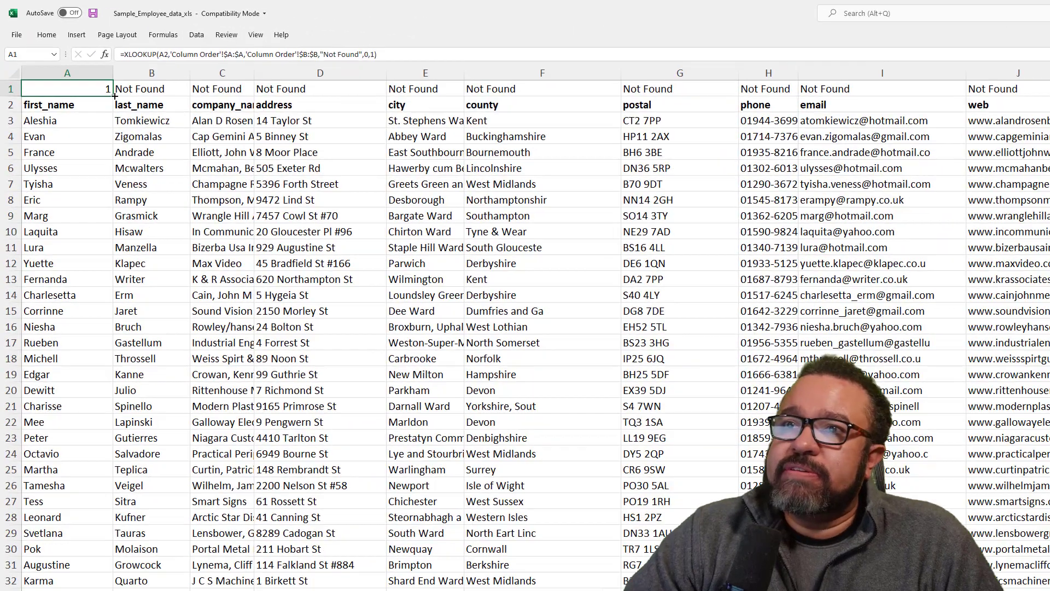
Step: Fill the XLOOKUP helper formula from A1 to J1, numbering columns 1 through 10
drag(115, 96, 33, 89)
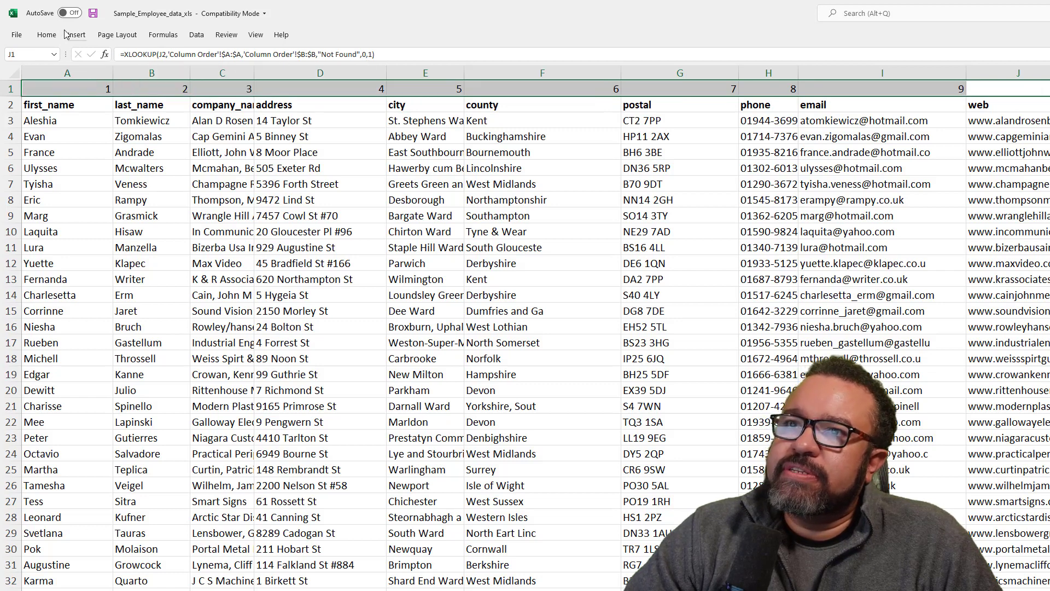
click(48, 35)
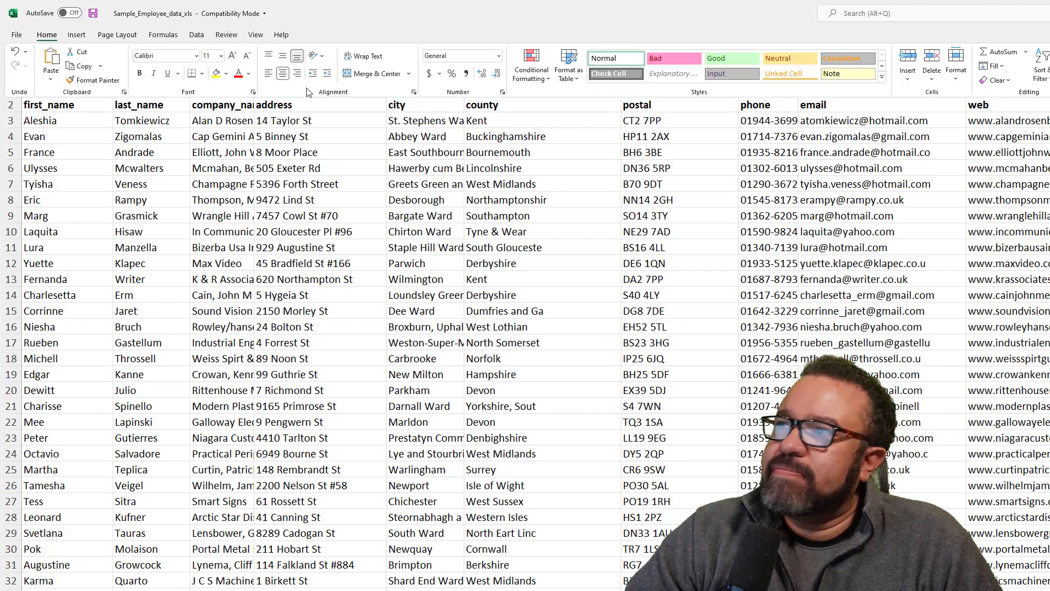
click(444, 92)
click(1025, 90)
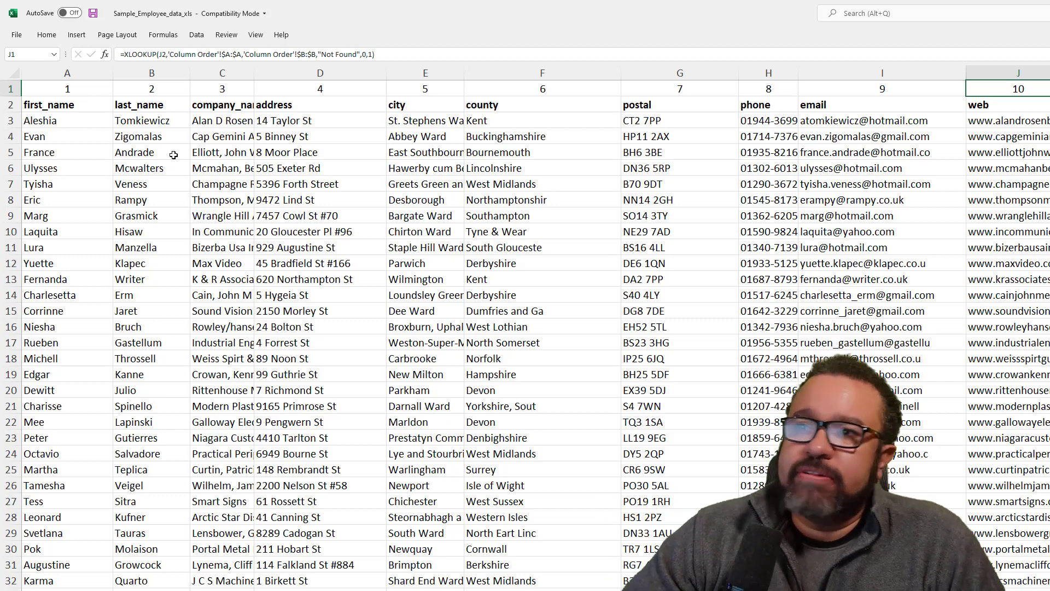
Step: Sort the columns left to right by Row 1, largest to smallest, putting web first
click(196, 36)
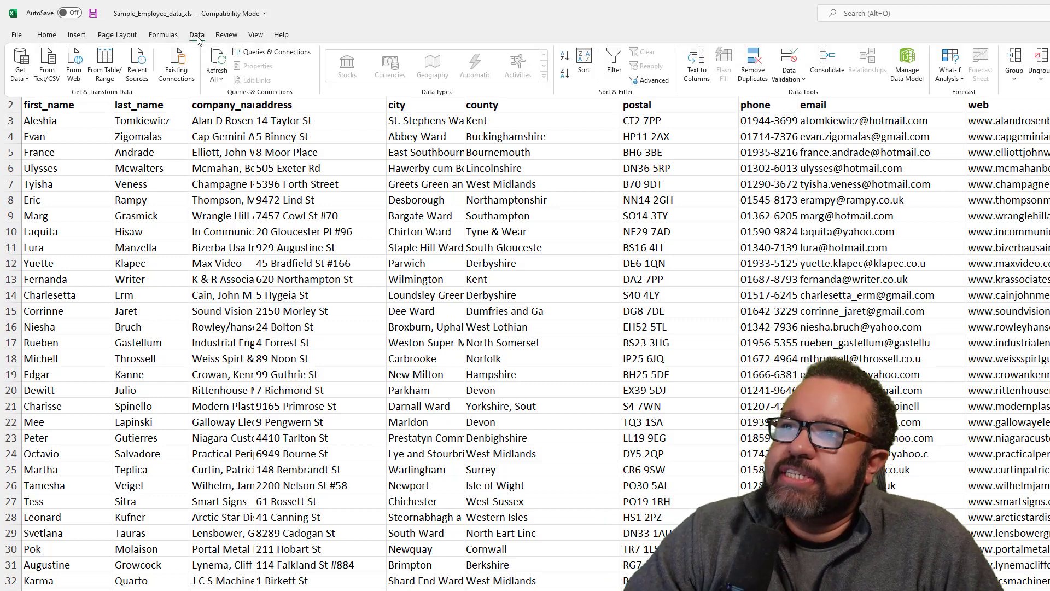
click(584, 61)
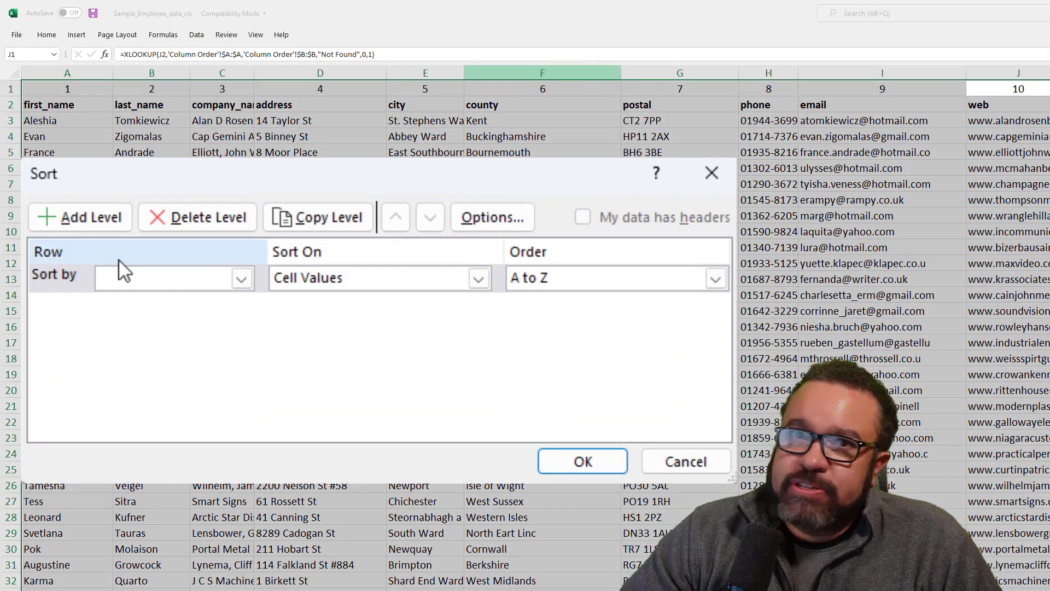
click(241, 279)
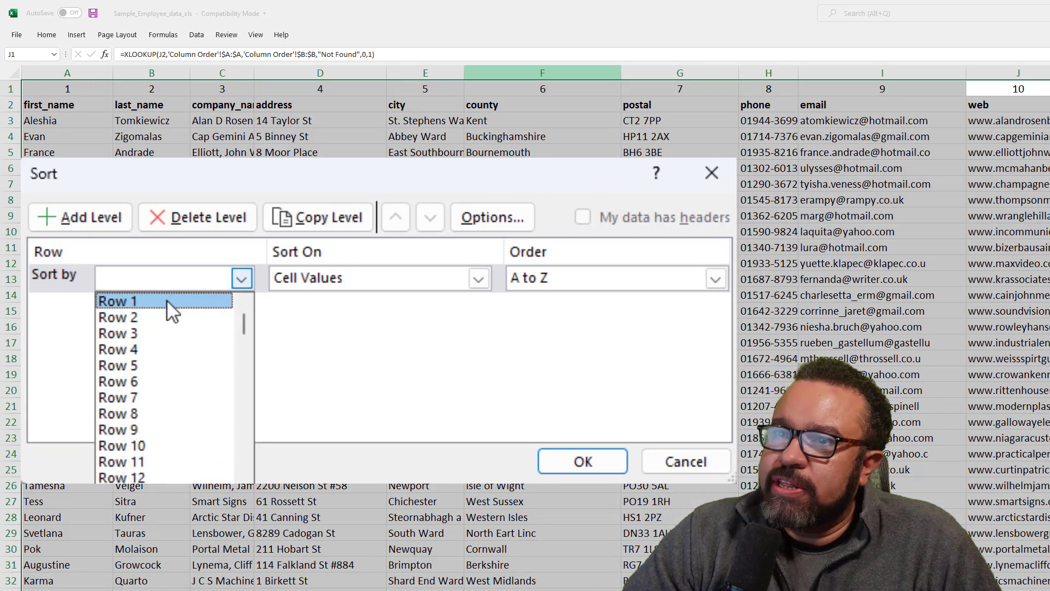
key(Escape)
click(602, 276)
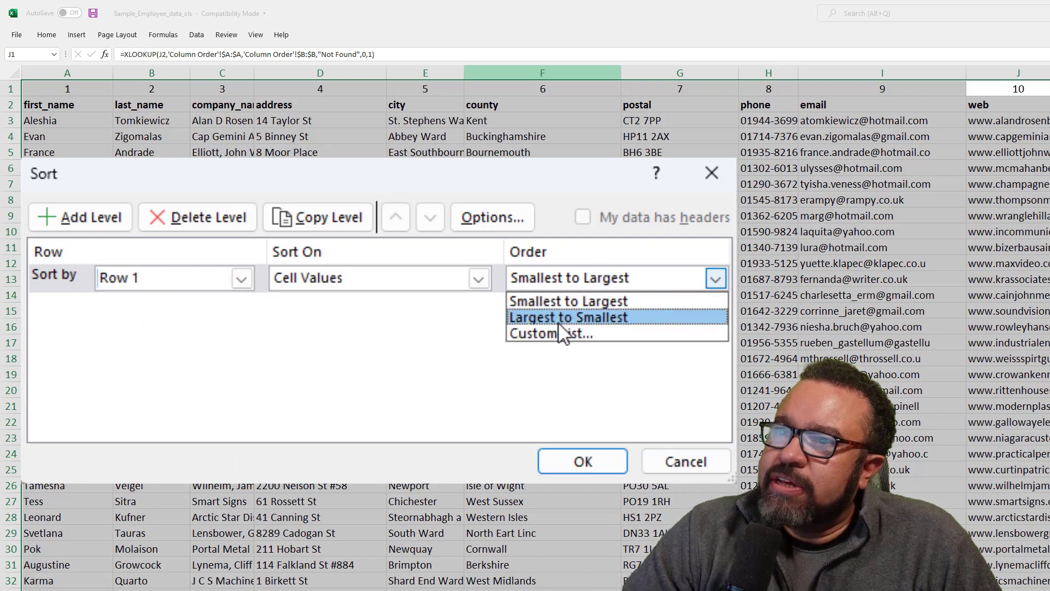
click(569, 317)
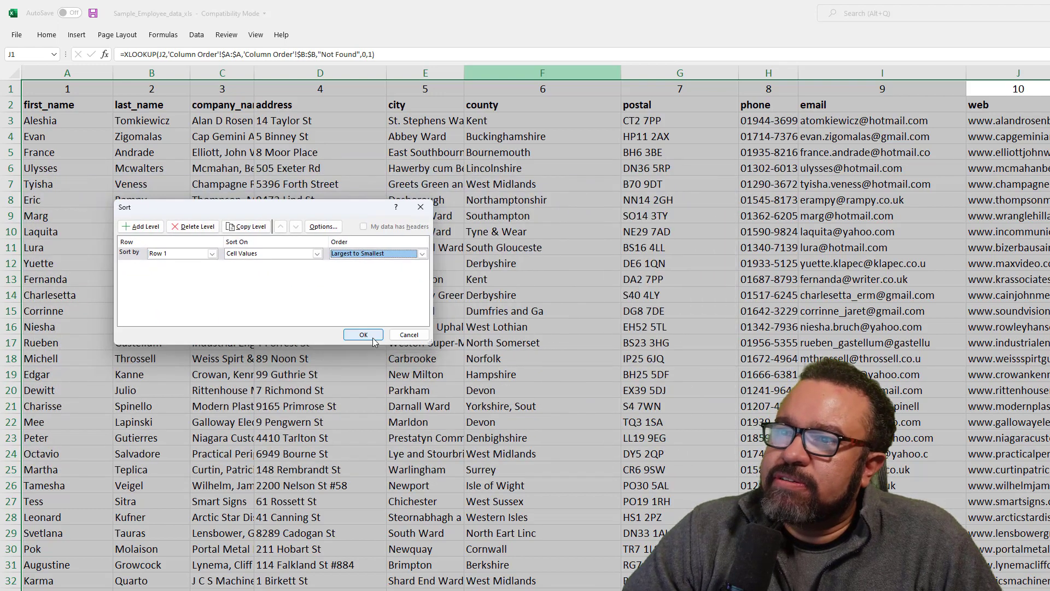
click(364, 336)
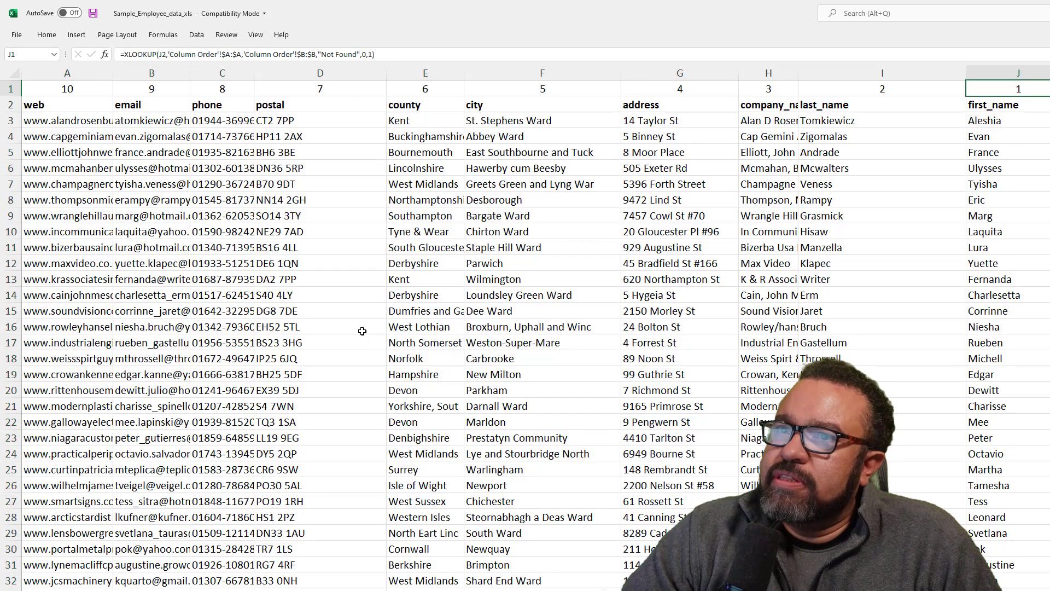
click(327, 313)
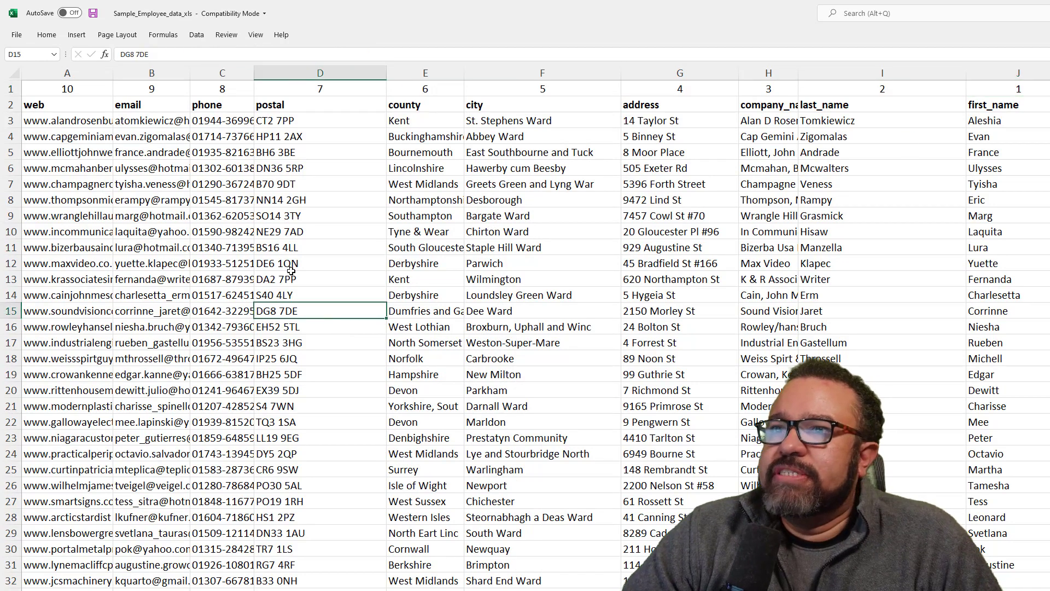
click(61, 90)
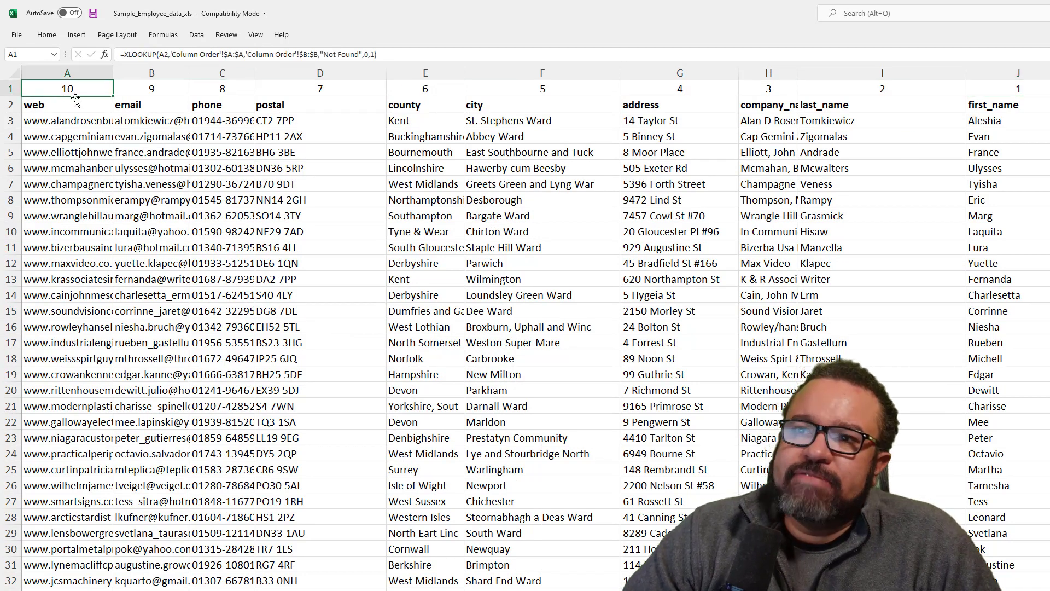